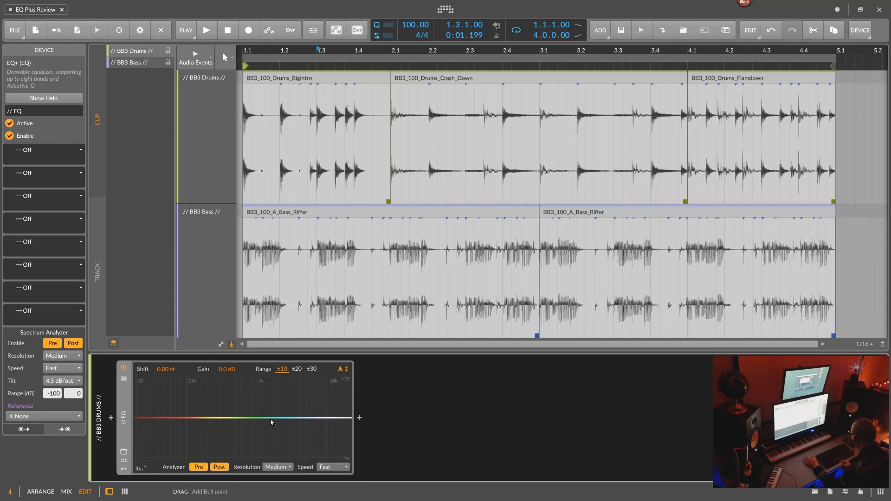
- Inspect the drum track's EQ+ in its expanded device view and close that view again
{"action": "left_click", "coordinate": [123, 452]}
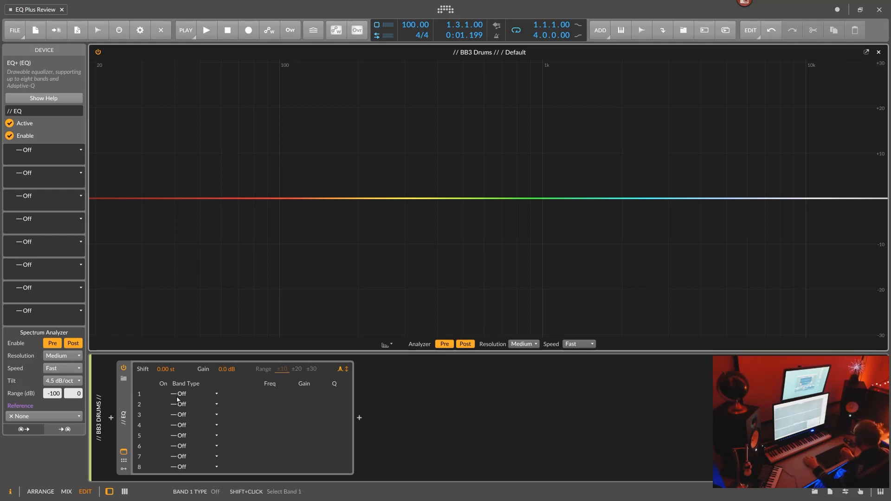
{"action": "left_click", "coordinate": [123, 451]}
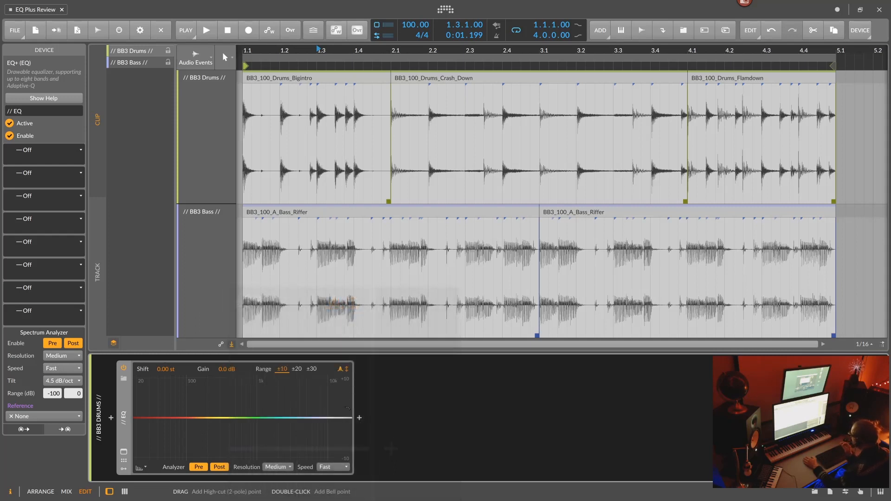
- Try a high-cut point and a 504 Hz notch on the EQ curve at ±30 and ±10 range, removing both points
{"action": "left_click_drag", "start_coordinate": [344, 408], "coordinate": [323, 412]}
{"action": "double_click", "coordinate": [323, 412]}
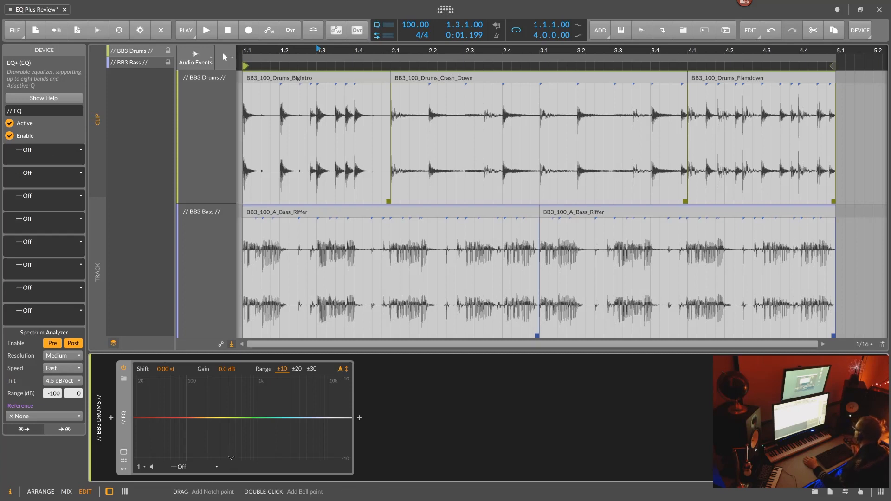
{"action": "left_click_drag", "start_coordinate": [231, 458], "coordinate": [237, 418]}
{"action": "left_click", "coordinate": [312, 369]}
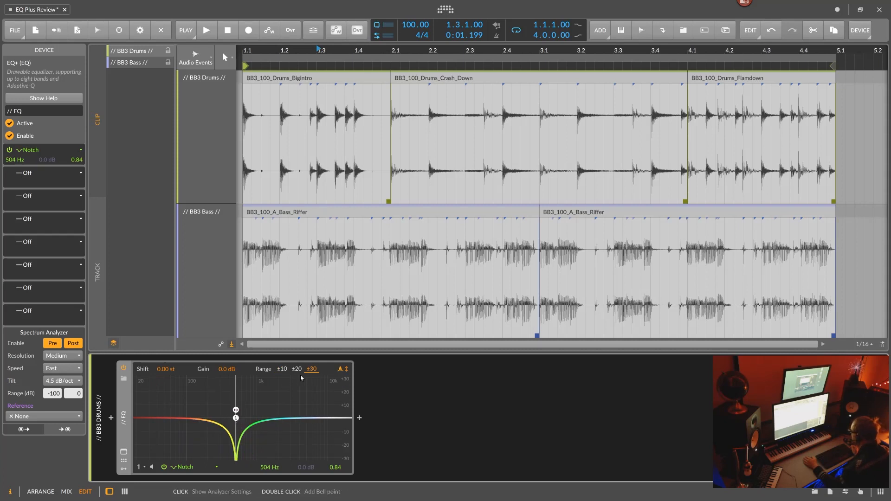
{"action": "left_click", "coordinate": [282, 369]}
{"action": "double_click", "coordinate": [235, 417]}
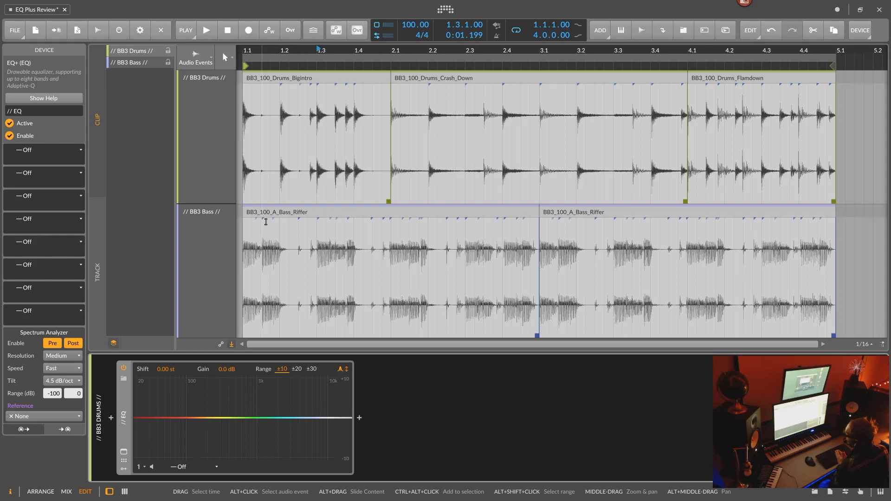
- Examine the stretch modes available for the BB3_100_Drums_Bigintro audio event without choosing one
{"action": "left_click", "coordinate": [281, 81]}
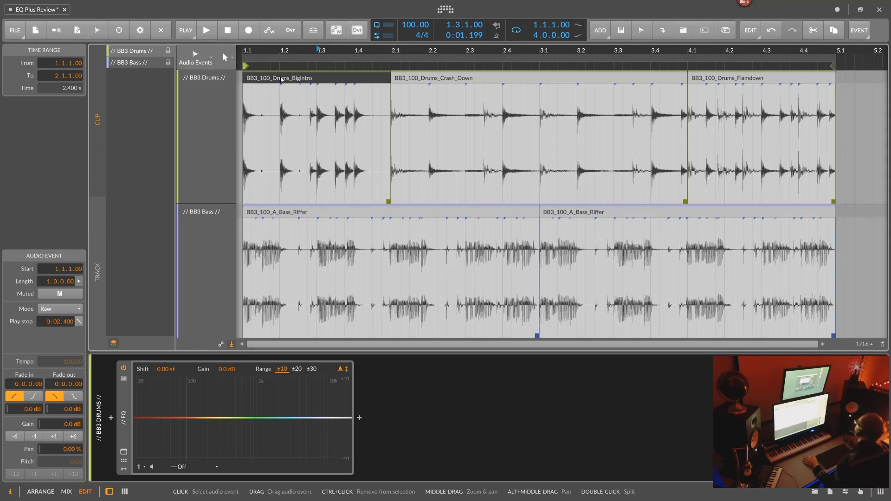
{"action": "left_click", "coordinate": [59, 308]}
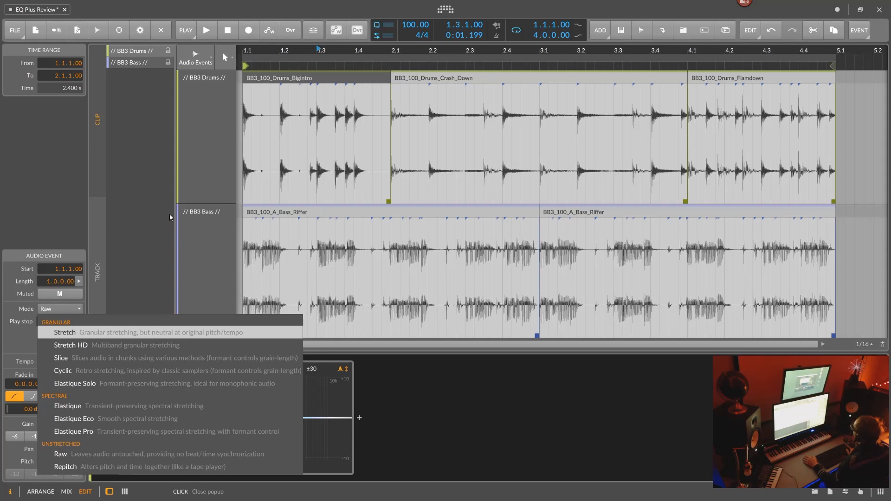
{"action": "left_click", "coordinate": [132, 227]}
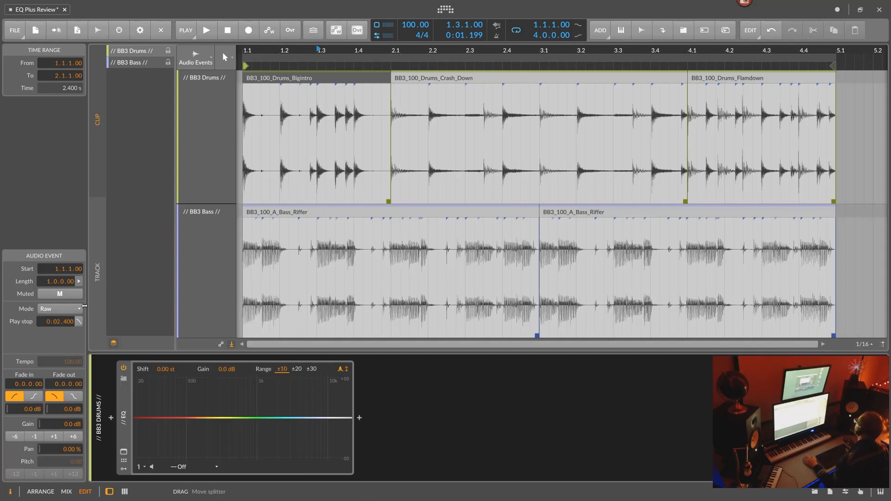
{"action": "left_click", "coordinate": [61, 309]}
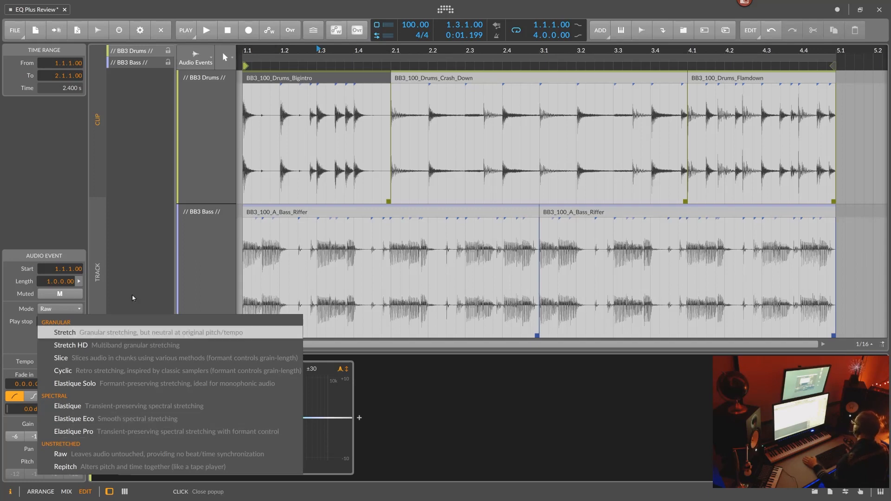
{"action": "left_click", "coordinate": [114, 238]}
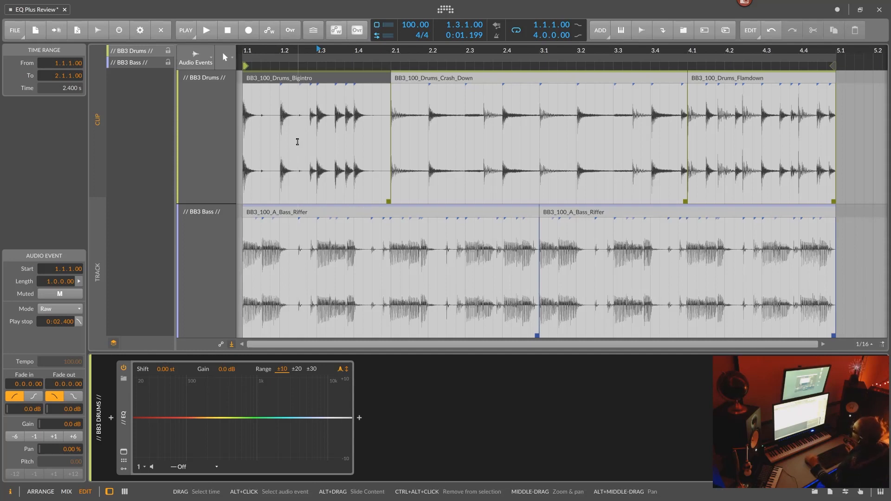
- Play the loop with the drum track's EQ+ selected to watch its spectrum analyzer, and stop playback
{"action": "left_click", "coordinate": [297, 142]}
{"action": "key", "text": "space"}
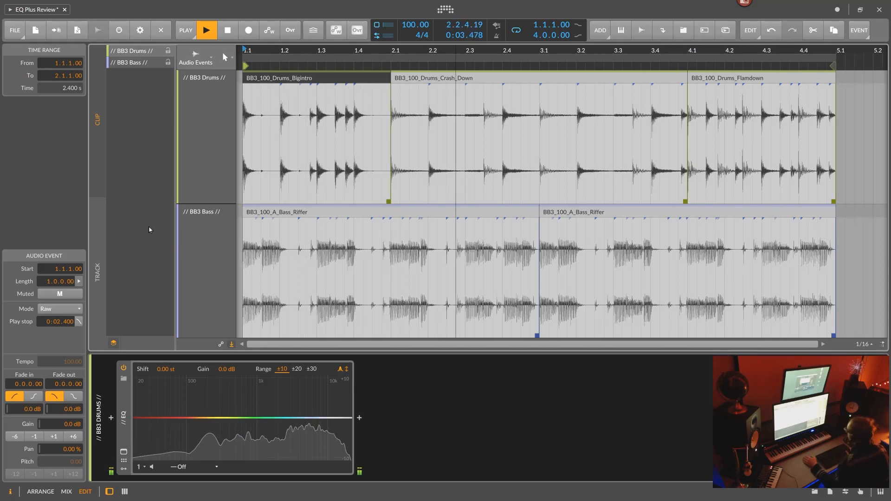
{"action": "left_click", "coordinate": [124, 423]}
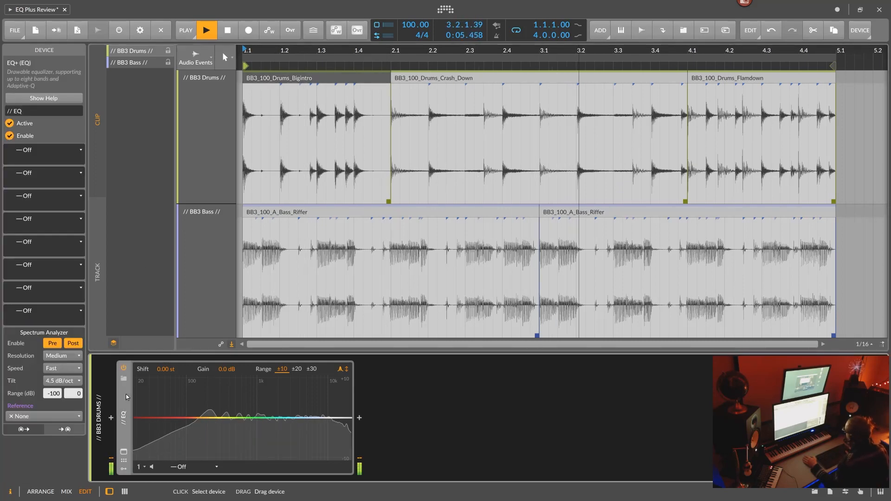
{"action": "key", "text": "space"}
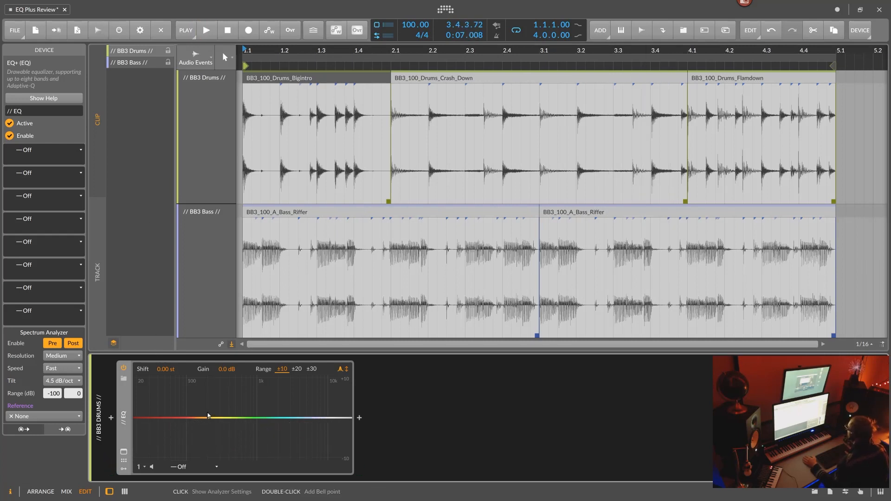
- Try a +7.9 dB bell boost at about 118 Hz with Q 2.49 during playback, and remove the point
{"action": "double_click", "coordinate": [193, 420]}
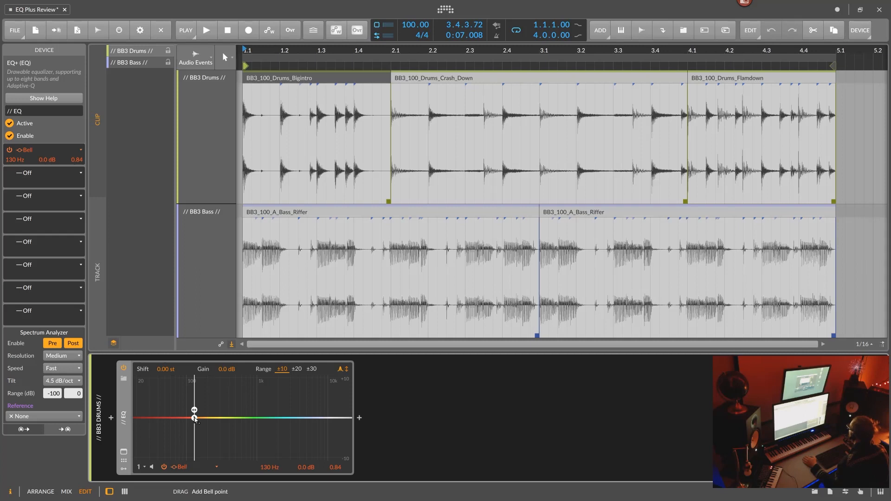
{"action": "left_click_drag", "start_coordinate": [193, 387], "coordinate": [192, 387]}
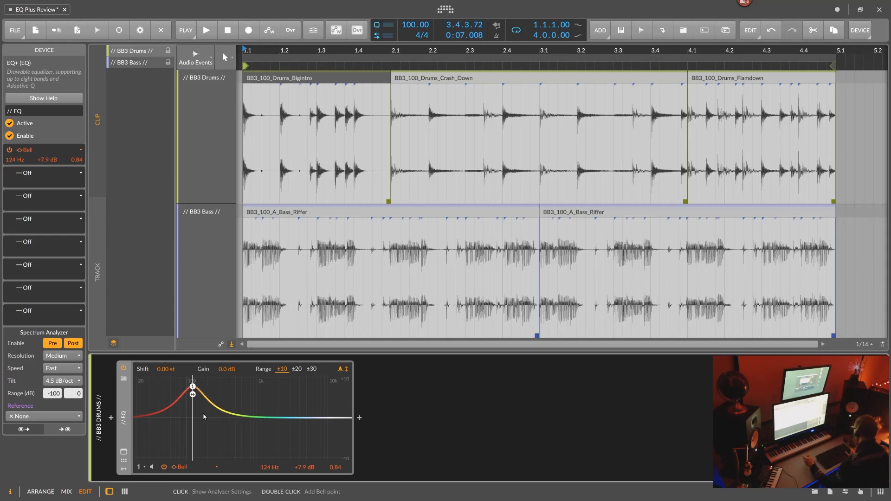
{"action": "key", "text": "space"}
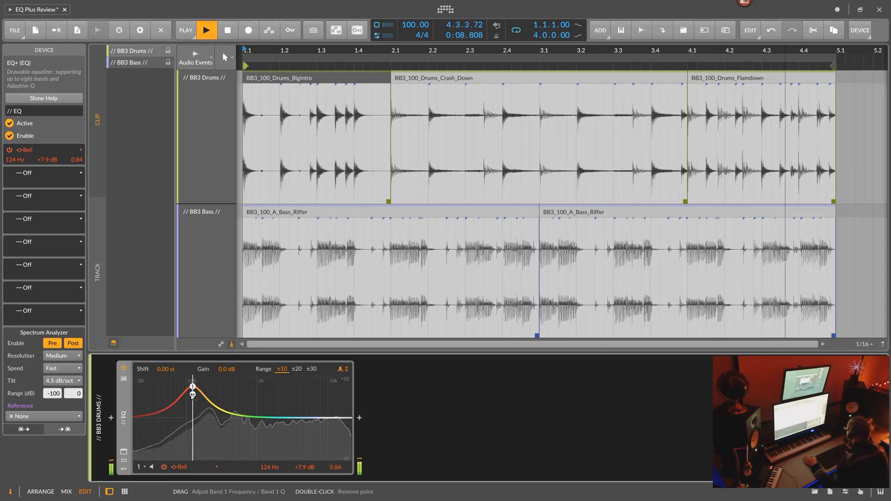
{"action": "left_click_drag", "start_coordinate": [193, 395], "coordinate": [186, 456]}
{"action": "key", "text": "space"}
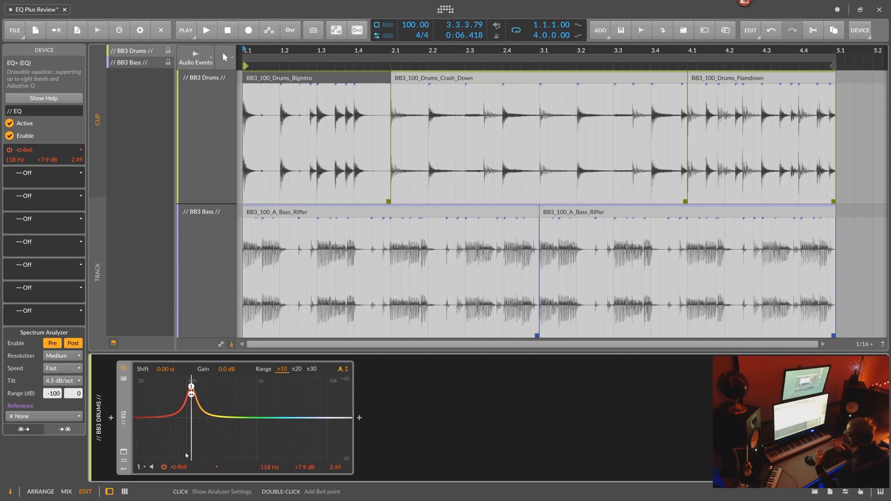
{"action": "double_click", "coordinate": [191, 387]}
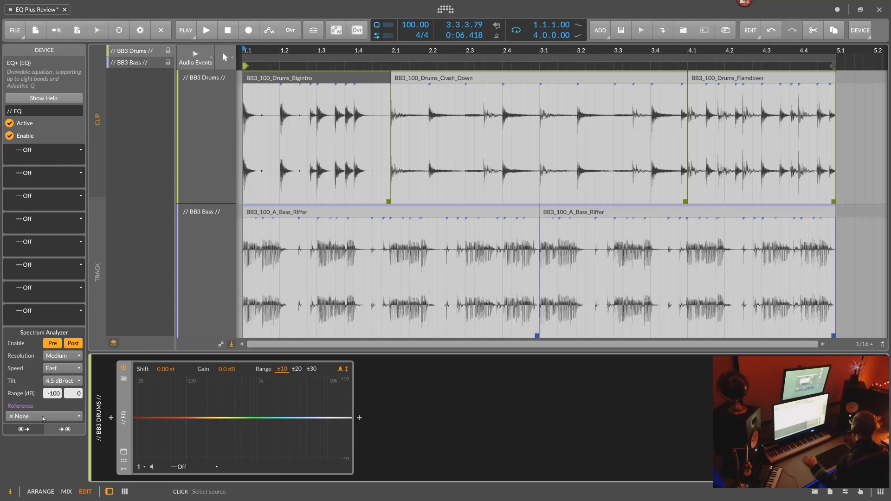
- Set the analyzer's reference to // BB3 Bass // (PRE) and play the loop with the EQ's expanded view open
{"action": "left_click", "coordinate": [43, 418]}
{"action": "mouse_move", "coordinate": [45, 454]}
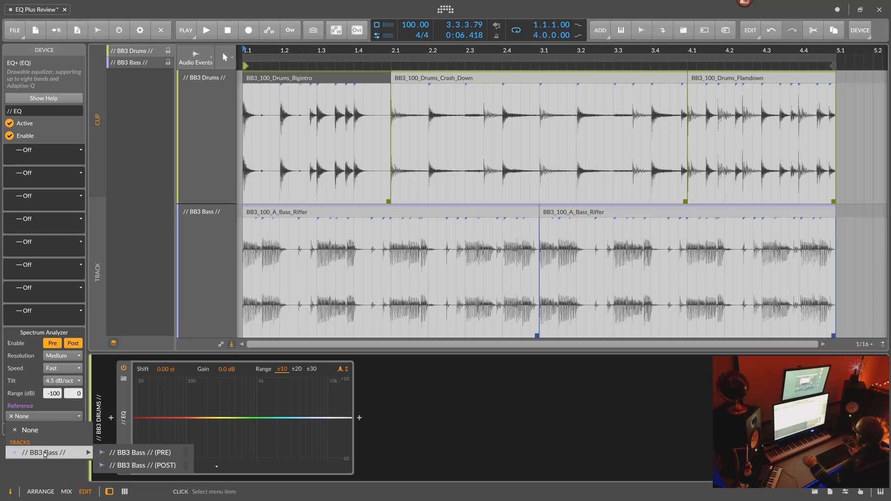
{"action": "left_click", "coordinate": [148, 452]}
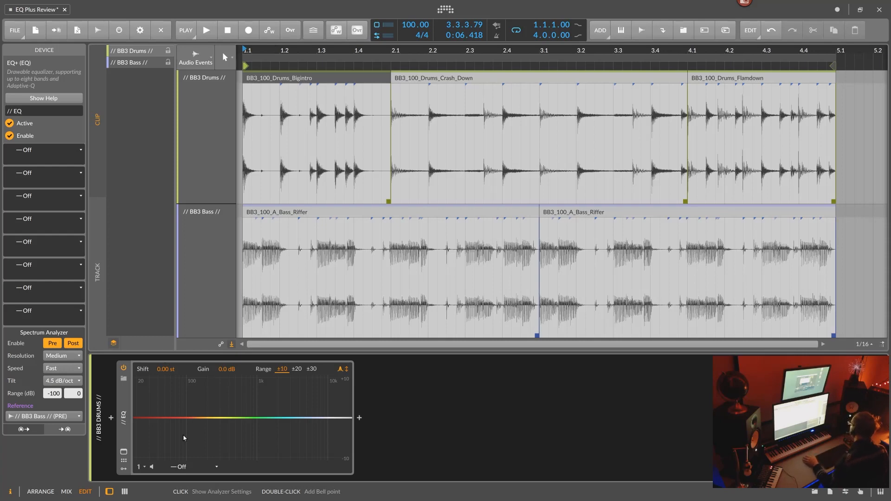
{"action": "key", "text": "space"}
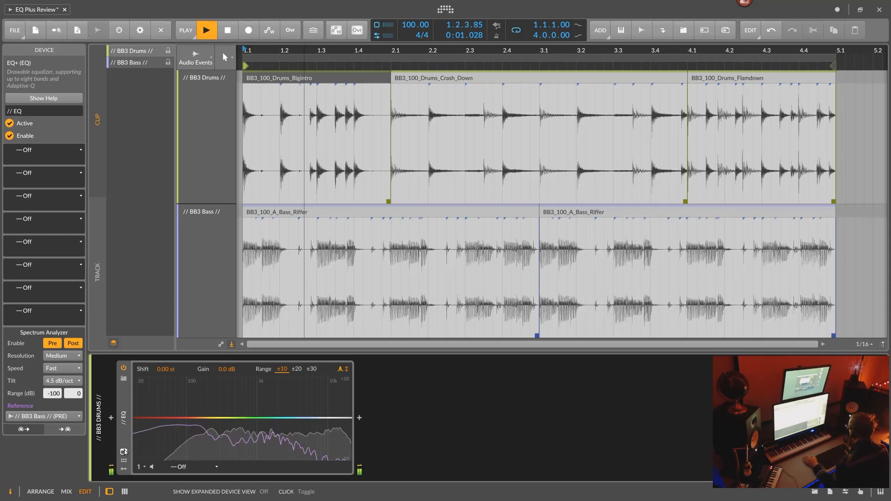
{"action": "left_click", "coordinate": [124, 453]}
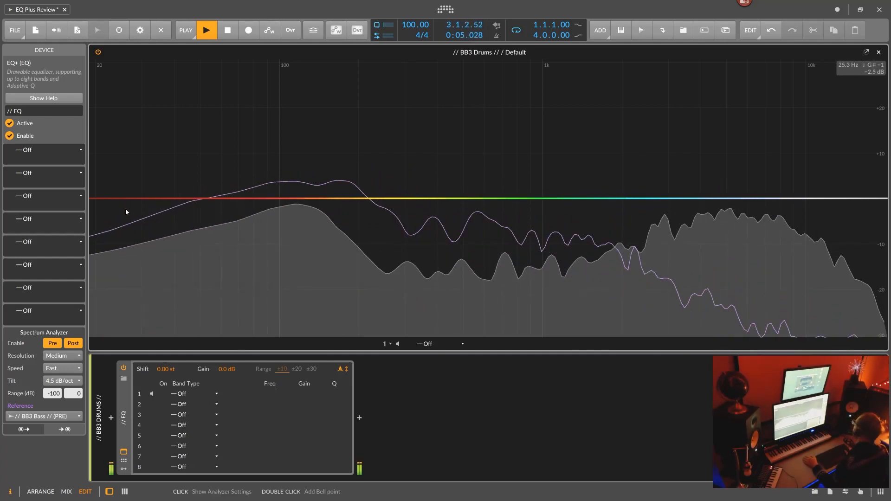
- Add a 6-pole low-cut as band 1 at about 33.7 Hz with Q 1.66
{"action": "double_click", "coordinate": [96, 199]}
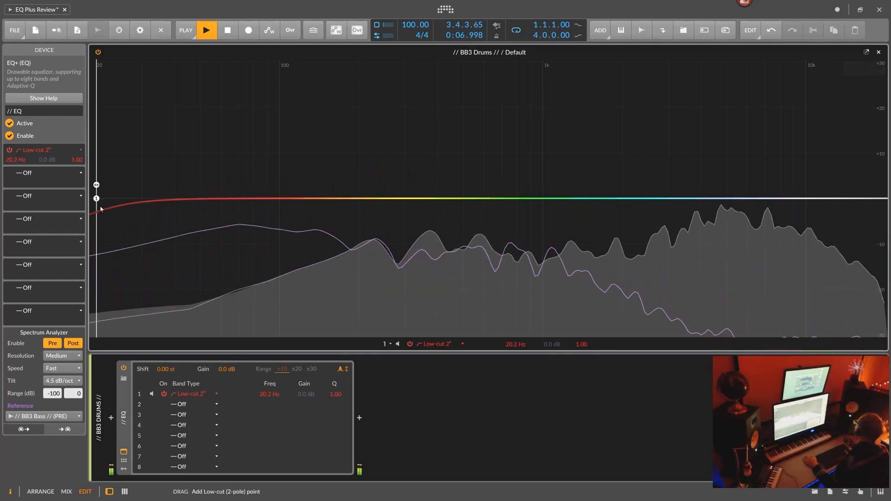
{"action": "left_click_drag", "start_coordinate": [96, 199], "coordinate": [127, 198]}
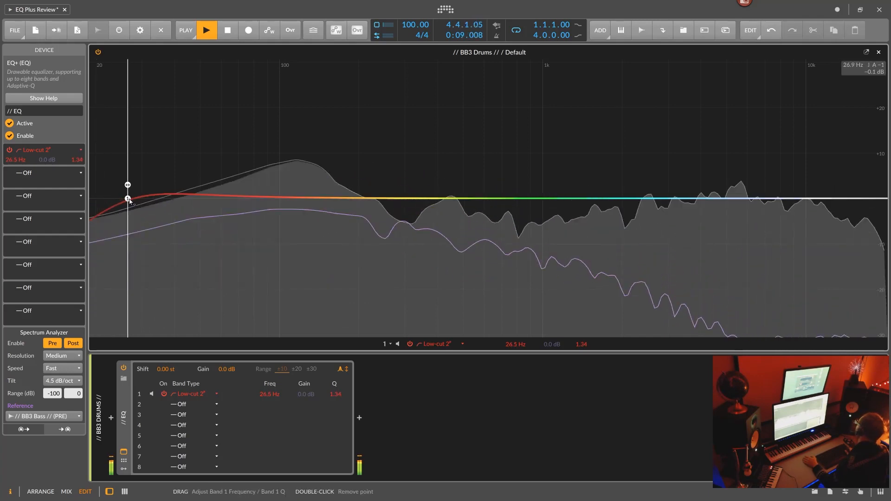
{"action": "right_click", "coordinate": [128, 199]}
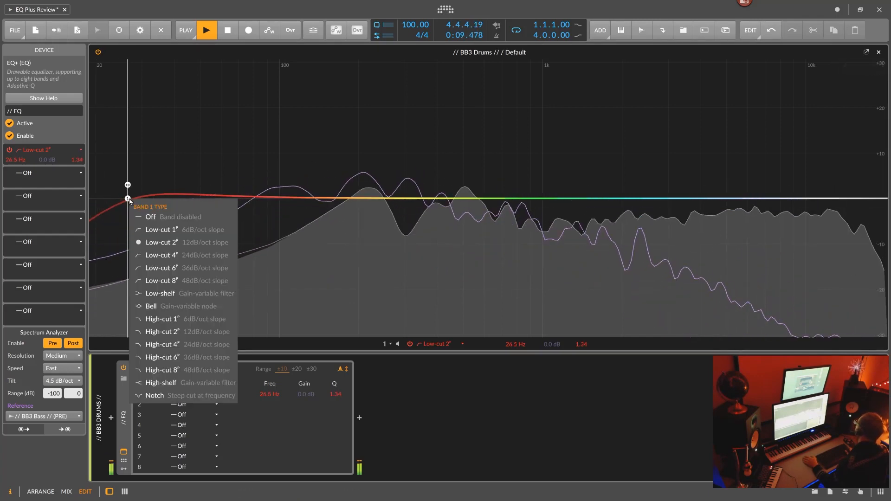
{"action": "left_click", "coordinate": [169, 271]}
{"action": "left_click_drag", "start_coordinate": [134, 199], "coordinate": [155, 198]}
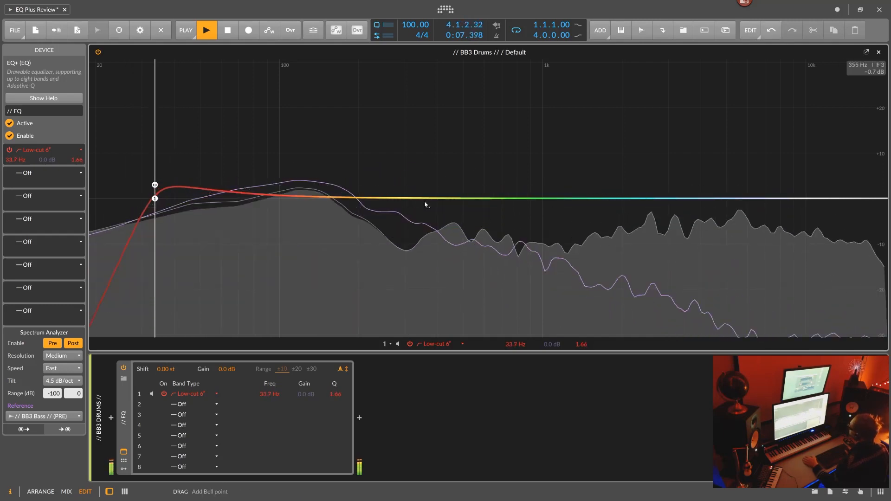
- Add a bell cut as band 2 at about 222 Hz with -8.9 dB gain and Q 2.49
{"action": "double_click", "coordinate": [390, 199]}
{"action": "left_click_drag", "start_coordinate": [390, 199], "coordinate": [346, 221]}
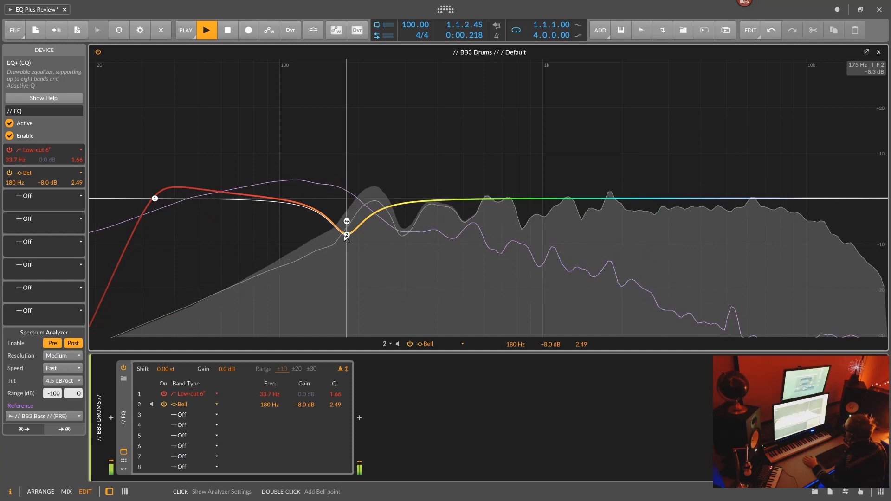
{"action": "left_click_drag", "start_coordinate": [348, 238], "coordinate": [370, 239]}
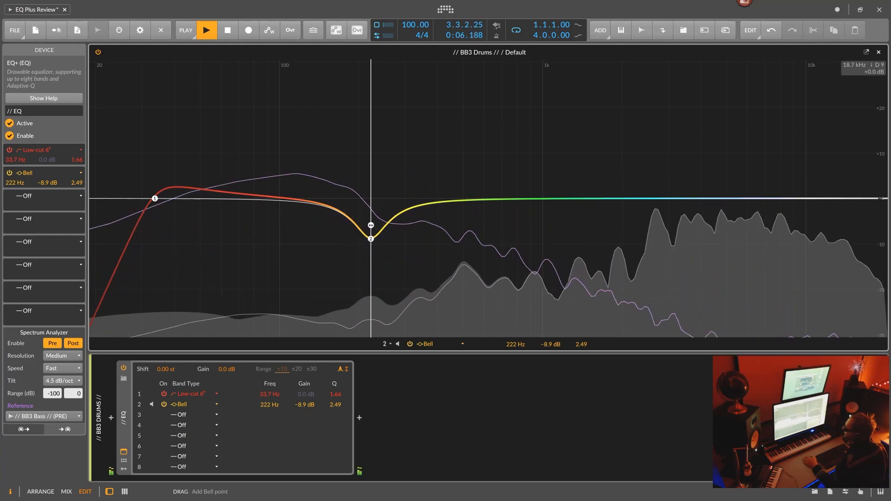
- Try a high-shelf boost of about 8.6 dB at 8.76 kHz as band 3, and remove it
{"action": "left_click_drag", "start_coordinate": [885, 198], "coordinate": [790, 159]}
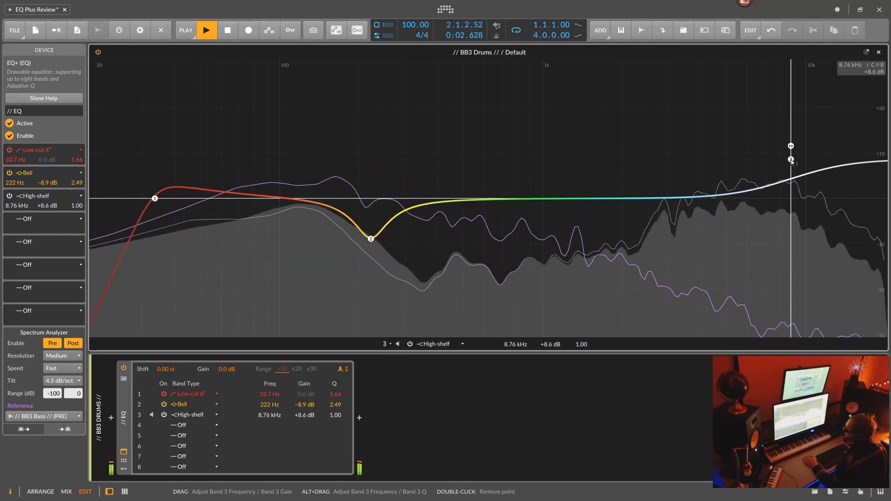
{"action": "double_click", "coordinate": [790, 160]}
- Add an 8-pole high-cut as band 3 and move it to about 9.95 kHz with Q 1.61
{"action": "left_click", "coordinate": [880, 198]}
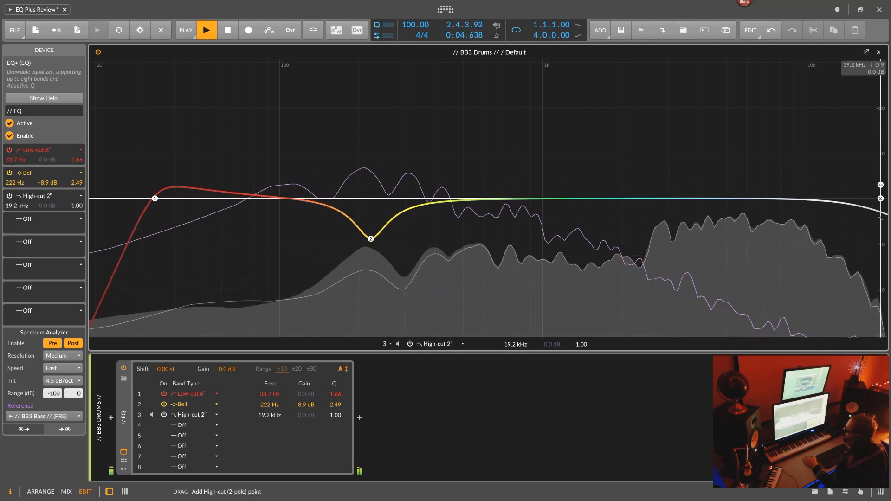
{"action": "left_click_drag", "start_coordinate": [880, 198], "coordinate": [764, 196]}
{"action": "right_click", "coordinate": [761, 198]}
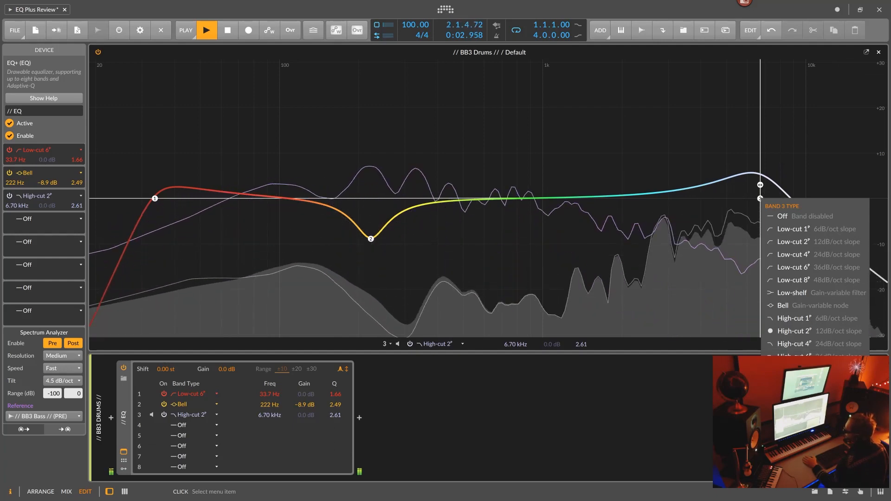
{"action": "left_click", "coordinate": [794, 331]}
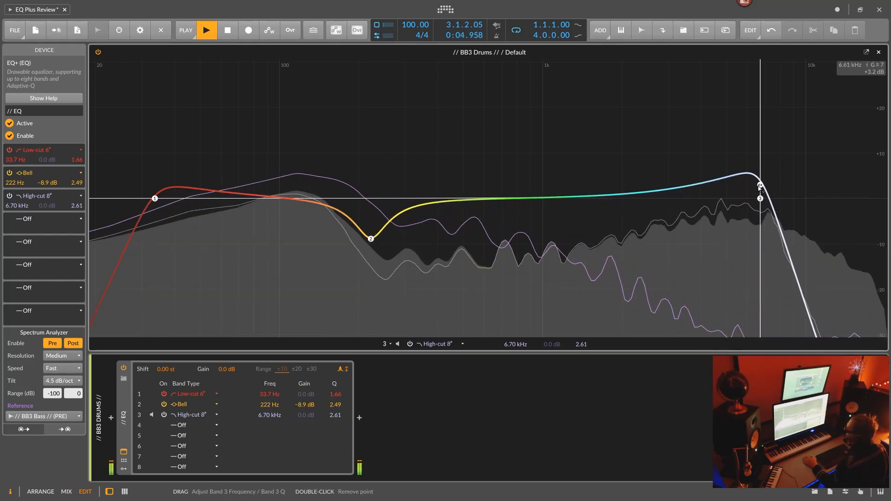
{"action": "mouse_move", "coordinate": [759, 186]}
{"action": "left_mouse_down"}
{"action": "mouse_move", "coordinate": [787, 184]}
{"action": "mouse_move", "coordinate": [787, 203]}
{"action": "mouse_move", "coordinate": [784, 184]}
{"action": "left_mouse_up"}
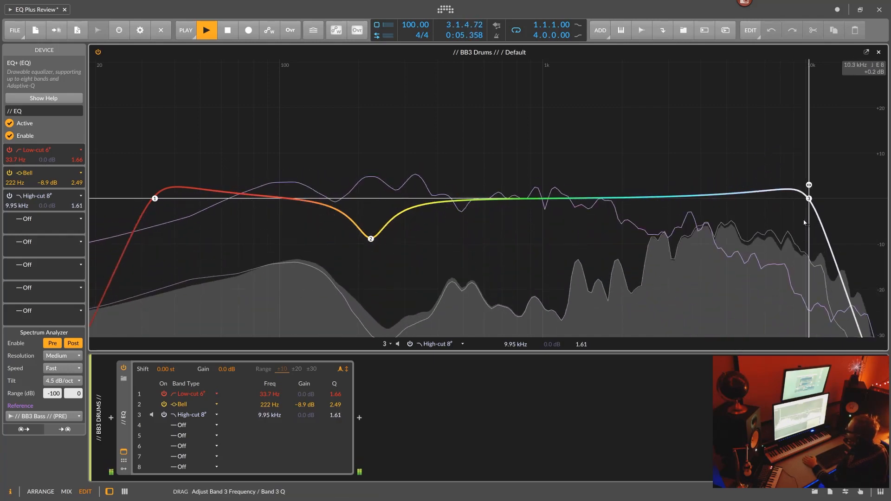
- Change band 3 to a high-shelf at about 7.46 kHz with Q 2.78
{"action": "right_click", "coordinate": [773, 199]}
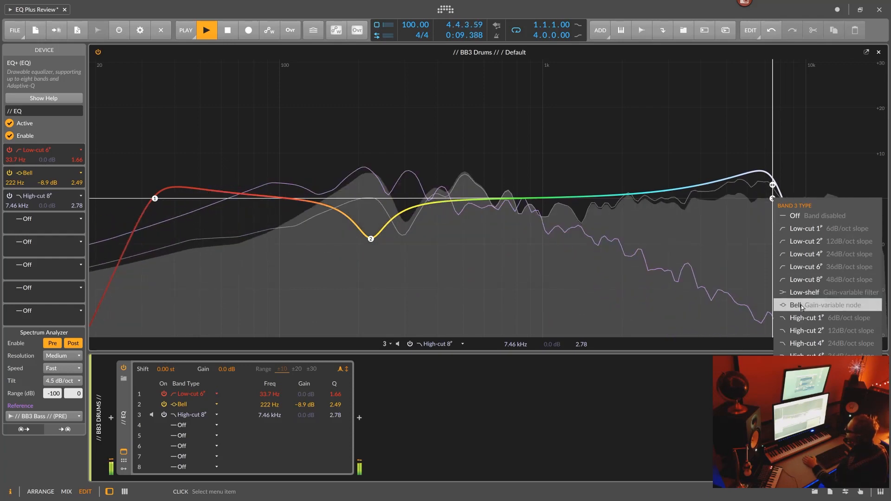
{"action": "left_click", "coordinate": [807, 381]}
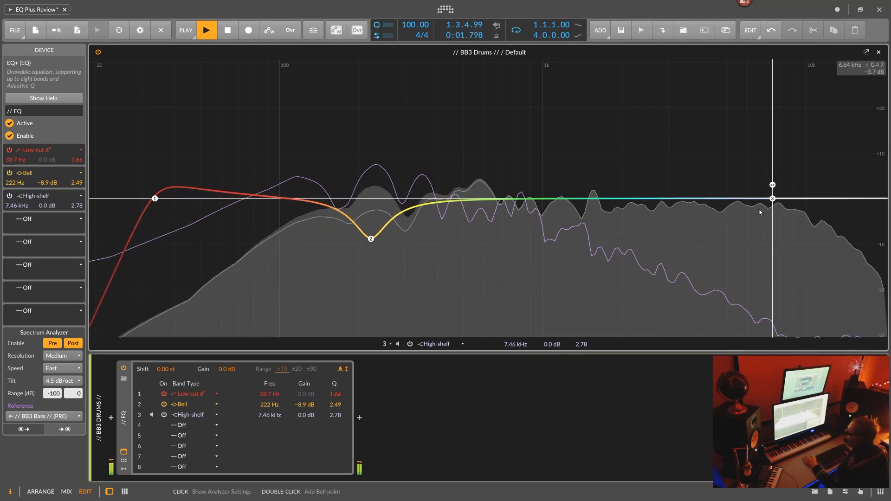
- Move the band 3 high-shelf to about 1.49 kHz with +7.6 dB gain and Q 4.13, and add a bell at about 451 Hz with +9.4 dB
{"action": "left_click_drag", "start_coordinate": [772, 200], "coordinate": [501, 163]}
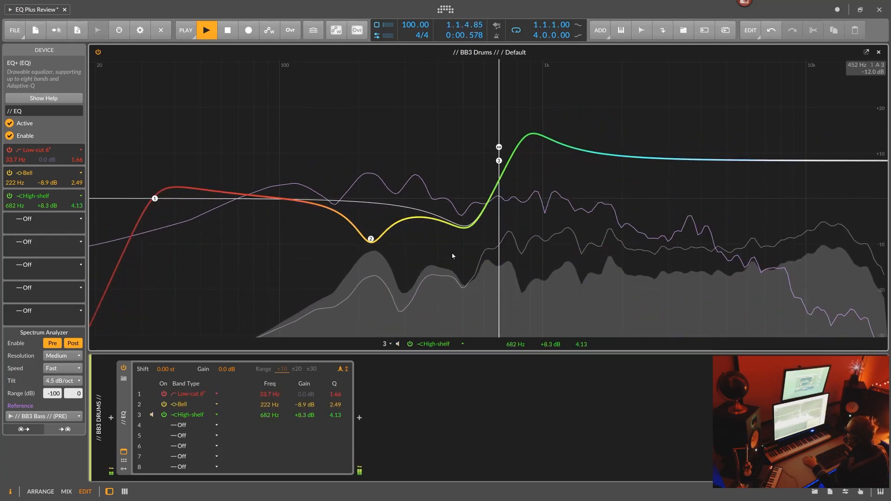
{"action": "left_click_drag", "start_coordinate": [503, 165], "coordinate": [594, 155]}
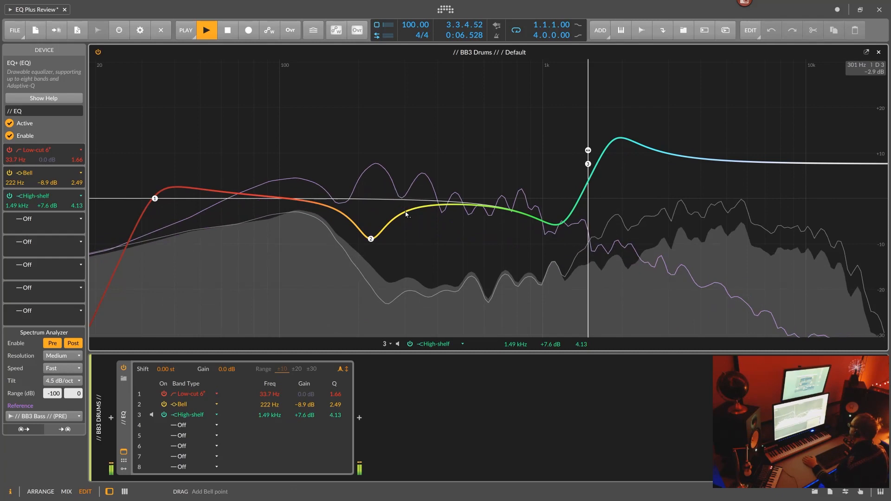
{"action": "left_click_drag", "start_coordinate": [404, 181], "coordinate": [453, 171]}
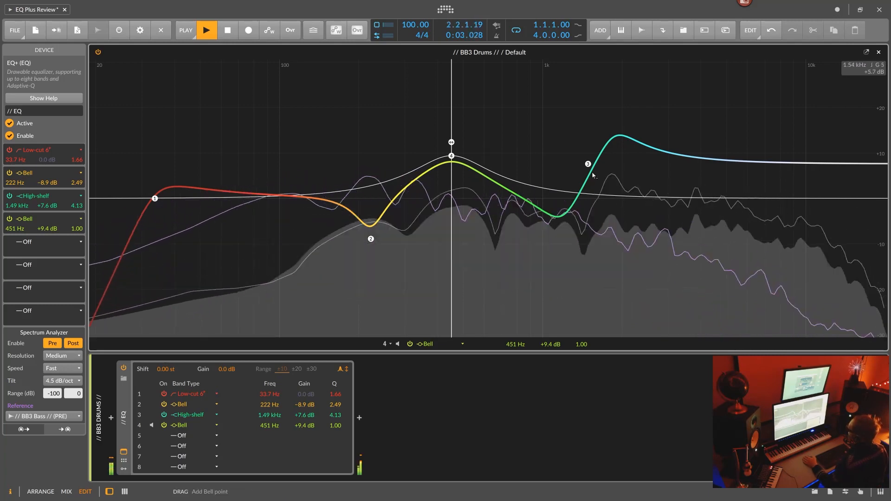
- Switch bands 2, 4, 3 and 1 off one after another and switch all four back on
{"action": "left_click", "coordinate": [164, 404]}
{"action": "left_click", "coordinate": [164, 425]}
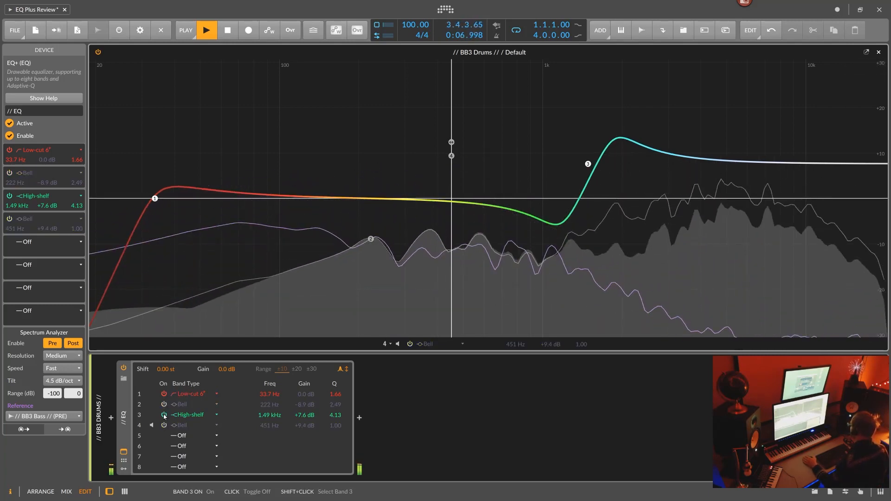
{"action": "left_click", "coordinate": [164, 415]}
{"action": "left_click", "coordinate": [164, 394]}
{"action": "left_click", "coordinate": [164, 394]}
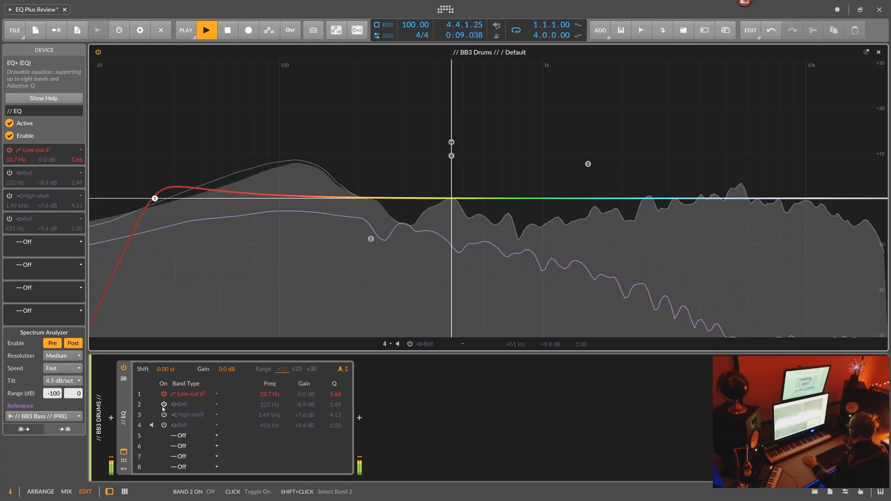
{"action": "left_click", "coordinate": [164, 404]}
{"action": "left_click", "coordinate": [164, 415]}
{"action": "left_click", "coordinate": [164, 425]}
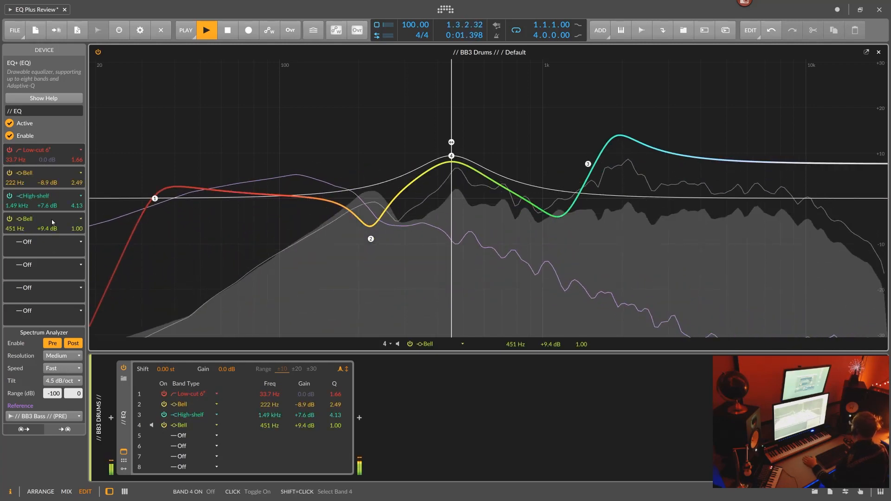
- Set the gains of bands 2, 3 and 4 to +5.8, -1.4 and +2.9 dB, and the low-cut to 80.6 Hz with Q 1.97
{"action": "left_click_drag", "start_coordinate": [47, 207], "coordinate": [46, 239]}
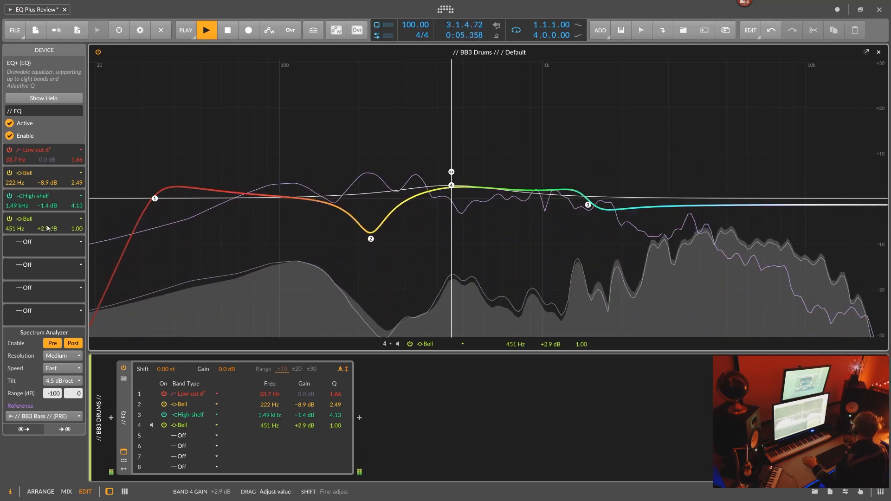
{"action": "mouse_move", "coordinate": [46, 183]}
{"action": "left_mouse_down"}
{"action": "mouse_move", "coordinate": [46, 191]}
{"action": "mouse_move", "coordinate": [46, 155]}
{"action": "mouse_move", "coordinate": [46, 195]}
{"action": "left_mouse_up"}
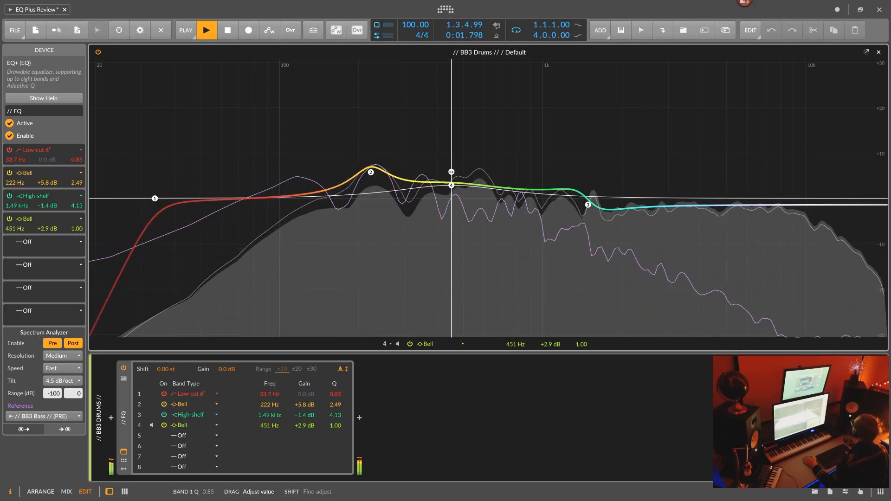
{"action": "left_click_drag", "start_coordinate": [76, 159], "coordinate": [77, 164]}
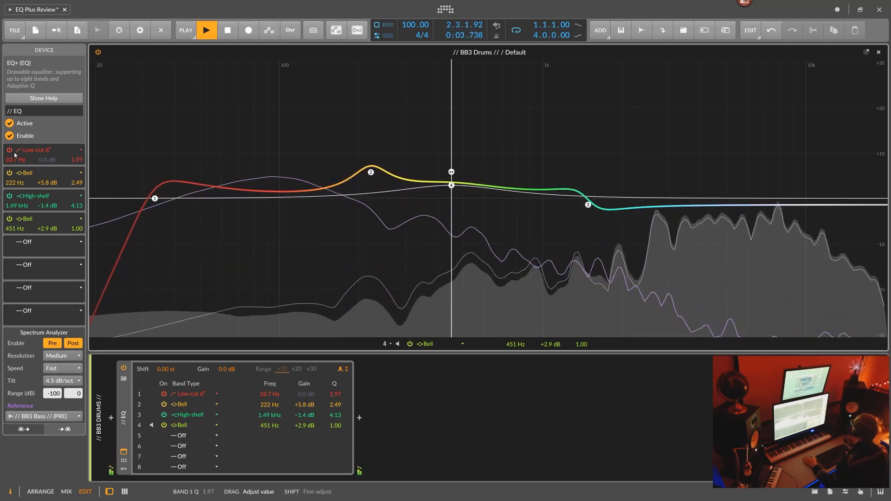
{"action": "left_click_drag", "start_coordinate": [14, 160], "coordinate": [13, 130]}
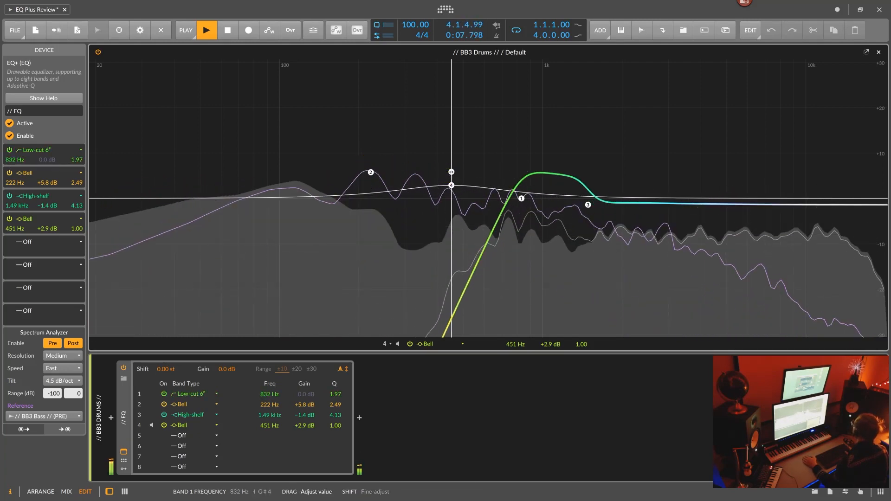
{"action": "mouse_move", "coordinate": [14, 159]}
{"action": "left_mouse_down"}
{"action": "mouse_move", "coordinate": [14, 94]}
{"action": "mouse_move", "coordinate": [14, 170]}
{"action": "mouse_move", "coordinate": [14, 154]}
{"action": "left_mouse_up"}
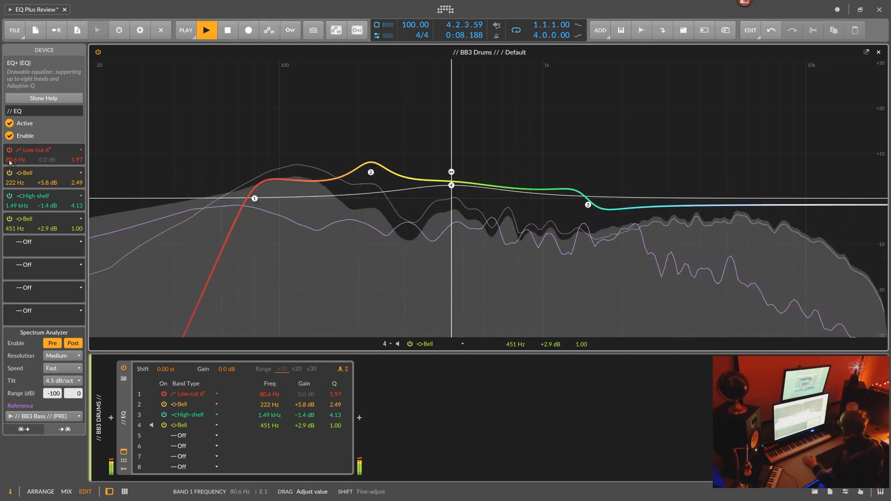
{"action": "key", "text": "space"}
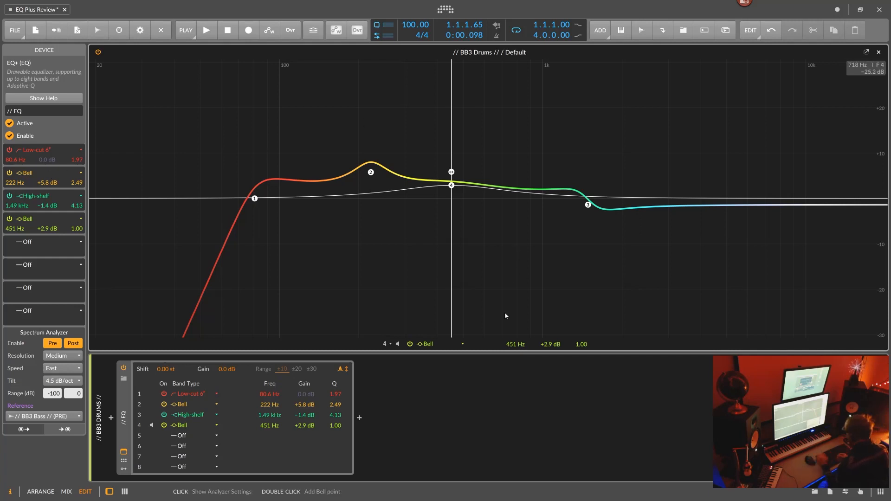
- Adjust the band 2 bell to about 232 Hz with +6.0 dB gain and Q 1.41
{"action": "left_click", "coordinate": [371, 173]}
{"action": "mouse_move", "coordinate": [371, 173]}
{"action": "left_mouse_down"}
{"action": "mouse_move", "coordinate": [365, 180]}
{"action": "mouse_move", "coordinate": [364, 159]}
{"action": "left_mouse_up"}
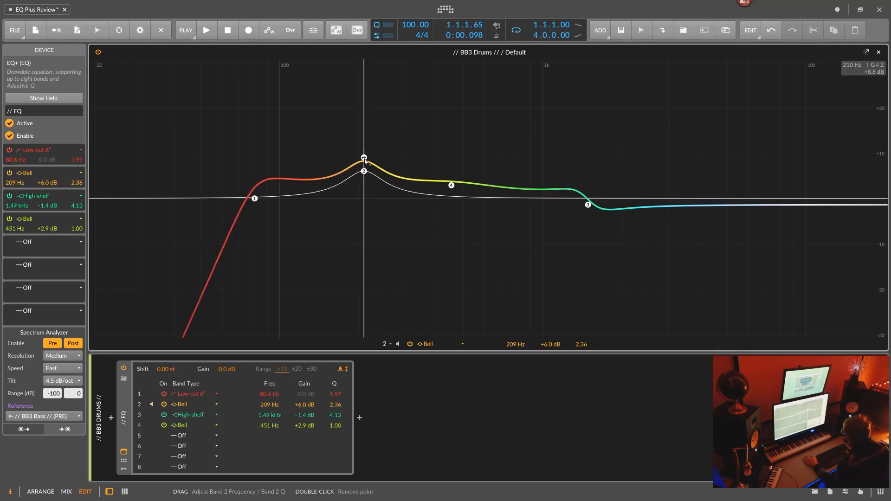
{"action": "mouse_move", "coordinate": [364, 158]}
{"action": "left_mouse_down"}
{"action": "mouse_move", "coordinate": [365, 138]}
{"action": "mouse_move", "coordinate": [362, 149]}
{"action": "left_mouse_up"}
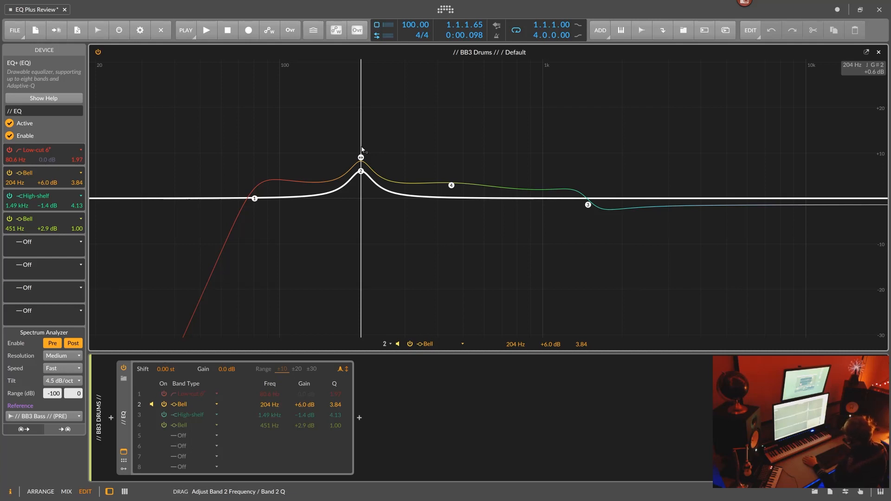
{"action": "left_click_drag", "start_coordinate": [361, 149], "coordinate": [377, 175]}
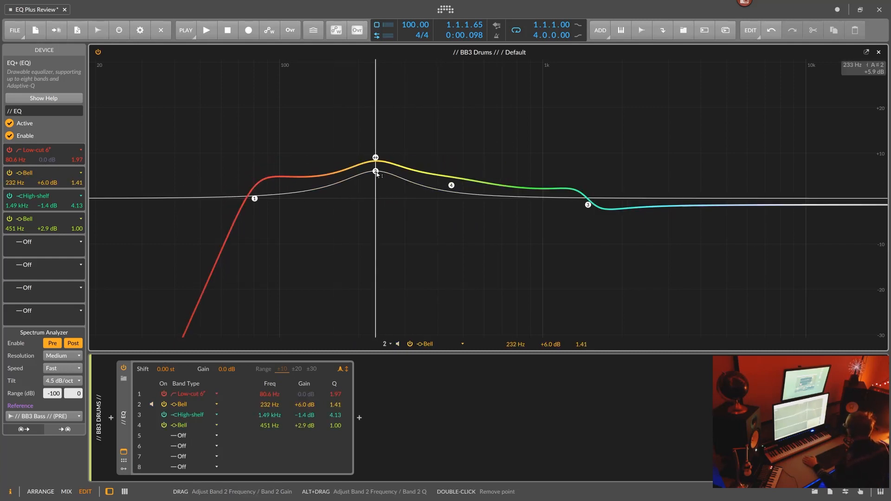
- Remove all four bands from the EQ curve
{"action": "double_click", "coordinate": [376, 173]}
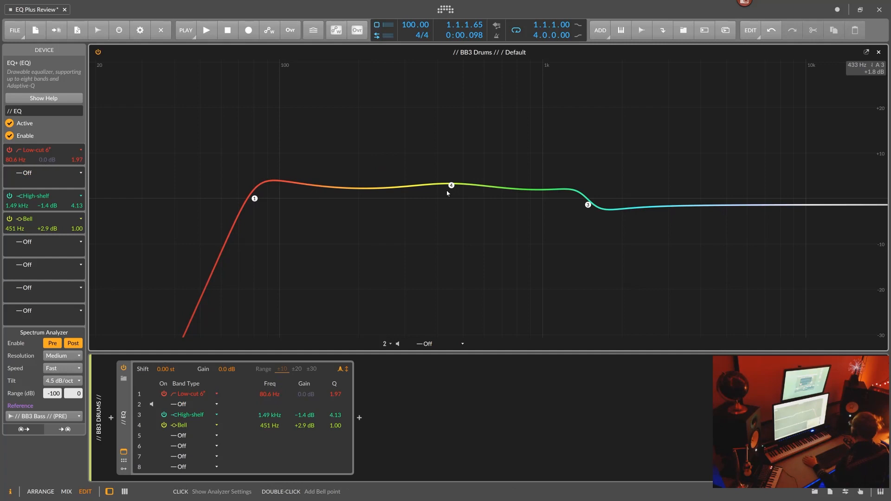
{"action": "double_click", "coordinate": [255, 199]}
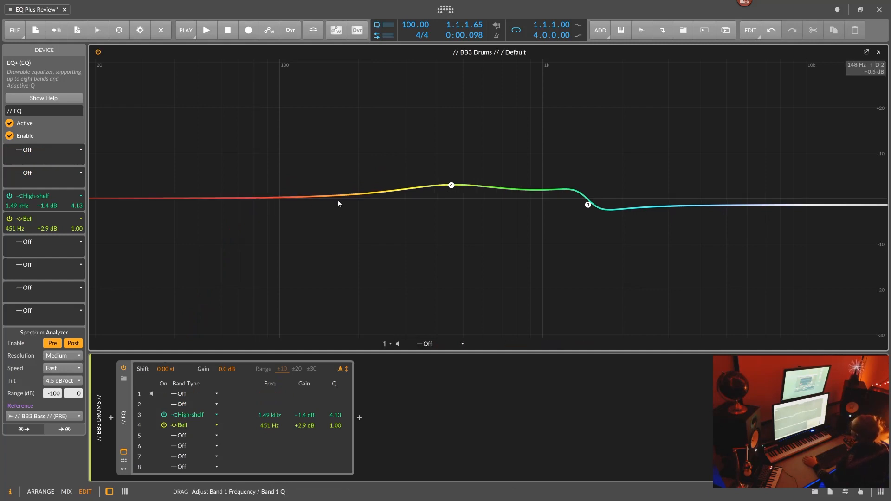
{"action": "key", "text": "ctrl+a"}
{"action": "key", "text": "Delete"}
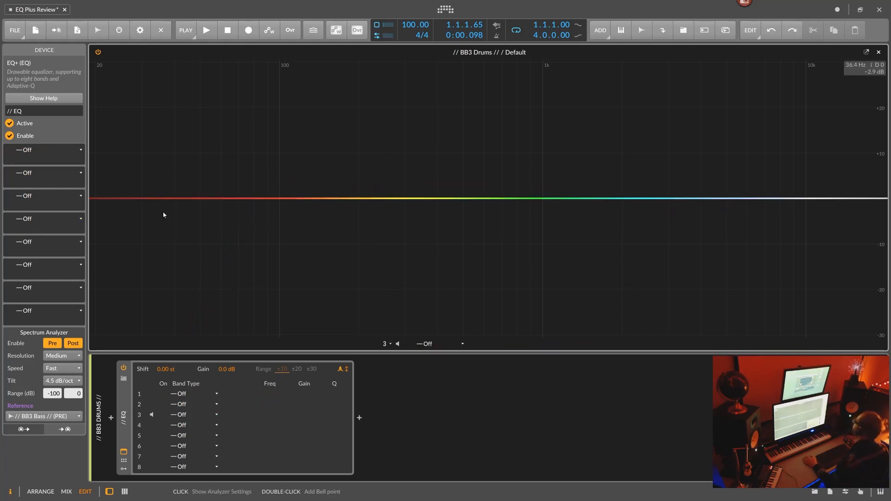
- Add a 2-pole low-cut at about 53.9 Hz and a high-shelf at about 6.74 kHz with +5.8 dB gain and Q 1.41
{"action": "left_click", "coordinate": [96, 207]}
{"action": "left_click_drag", "start_coordinate": [96, 200], "coordinate": [209, 199]}
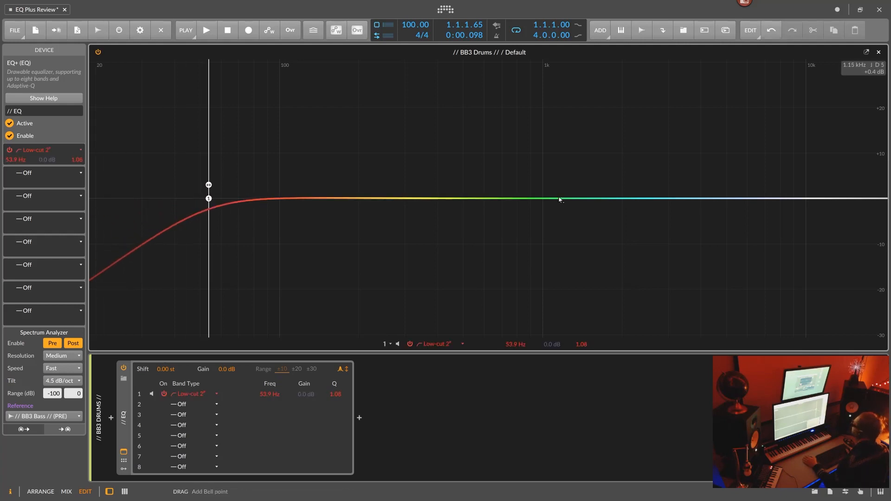
{"action": "left_click", "coordinate": [886, 198]}
{"action": "left_click_drag", "start_coordinate": [887, 198], "coordinate": [761, 173]}
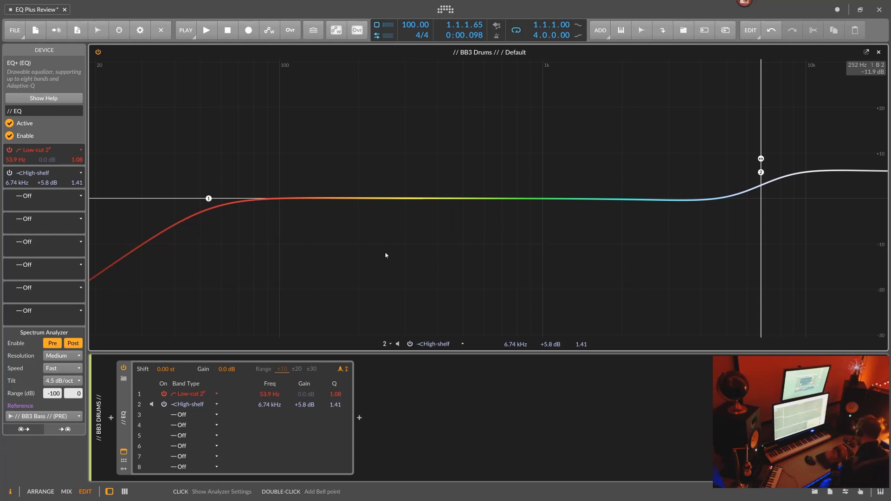
- Try an extreme high-shelf with +11.2 dB gain and Q 19.95, sweep it from about 142 Hz to 1.74 kHz, and remove it
{"action": "left_click_drag", "start_coordinate": [761, 172], "coordinate": [280, 56]}
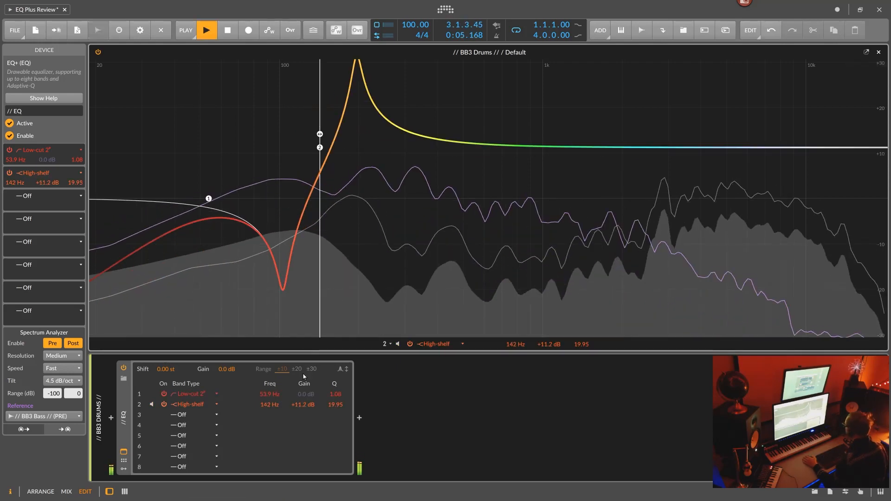
{"action": "left_click_drag", "start_coordinate": [338, 134], "coordinate": [605, 134]}
{"action": "key", "text": "space"}
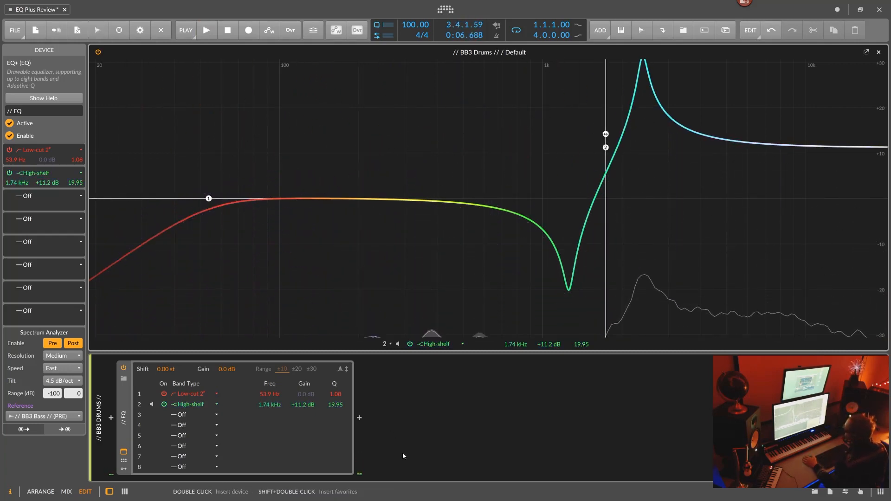
{"action": "left_click_drag", "start_coordinate": [605, 136], "coordinate": [501, 198]}
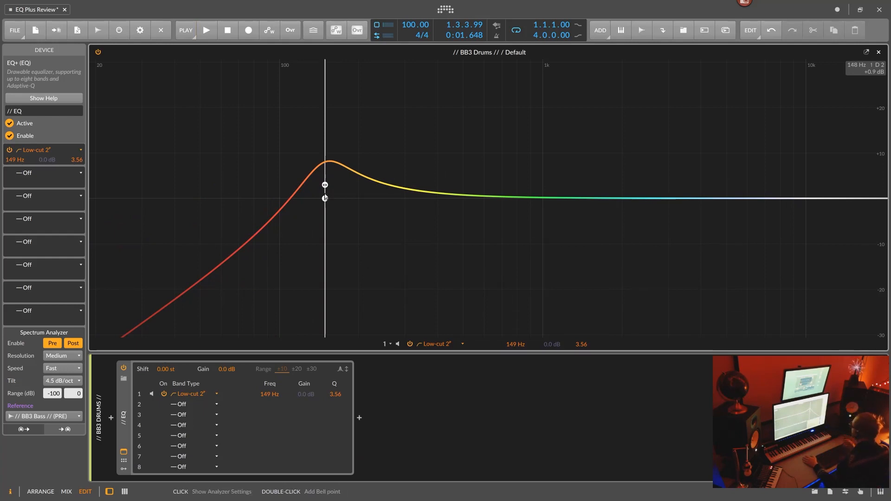
- Change band 1 to an 8-pole low-cut and place it at about 49.8 Hz with Q 1.02
{"action": "left_click_drag", "start_coordinate": [325, 186], "coordinate": [224, 199]}
{"action": "left_click", "coordinate": [227, 199]}
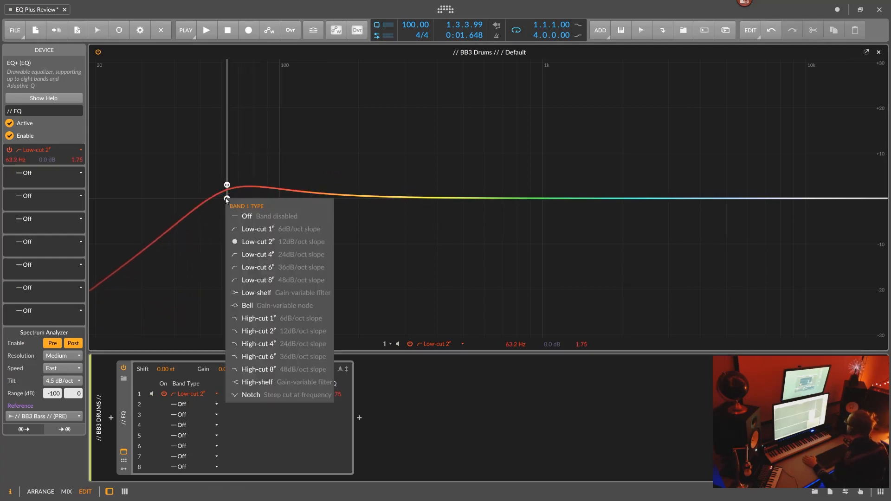
{"action": "left_click", "coordinate": [254, 279]}
{"action": "left_click_drag", "start_coordinate": [227, 200], "coordinate": [200, 215]}
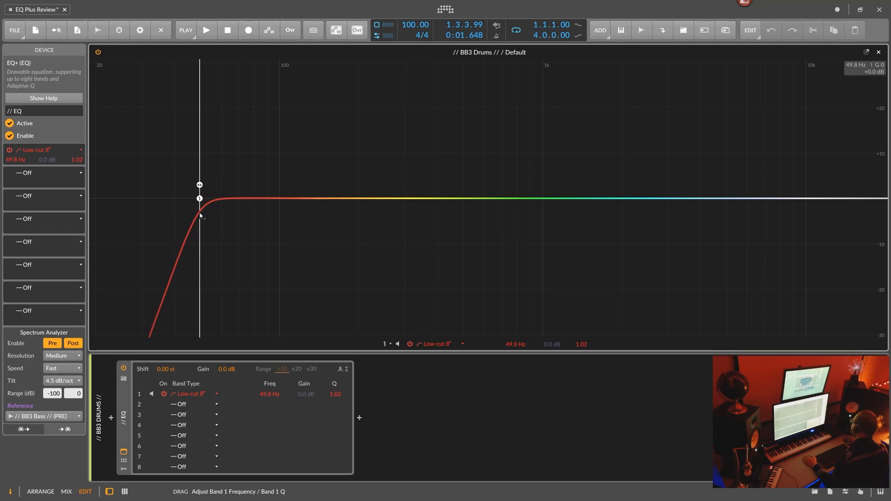
- Move the 8-pole low-cut to about 86.6 Hz and reduce its Q to 0.58
{"action": "left_click_drag", "start_coordinate": [201, 216], "coordinate": [201, 217]}
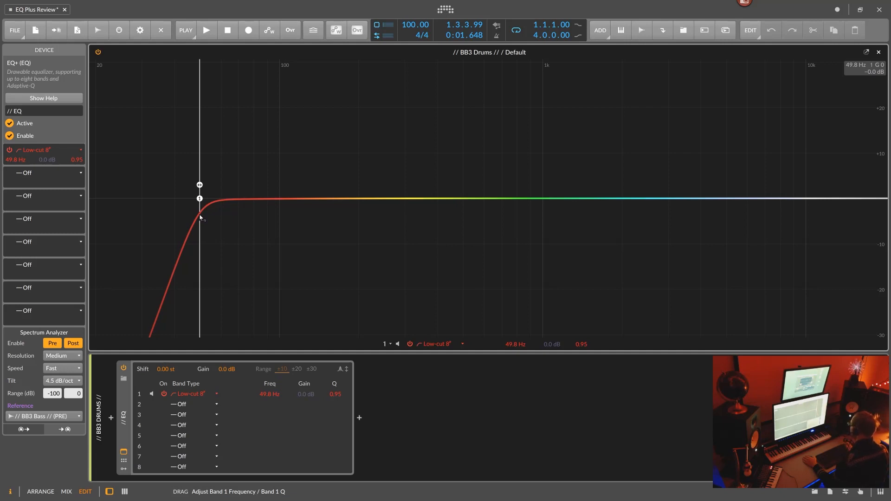
{"action": "left_click_drag", "start_coordinate": [201, 217], "coordinate": [199, 202]}
{"action": "right_click", "coordinate": [199, 200]}
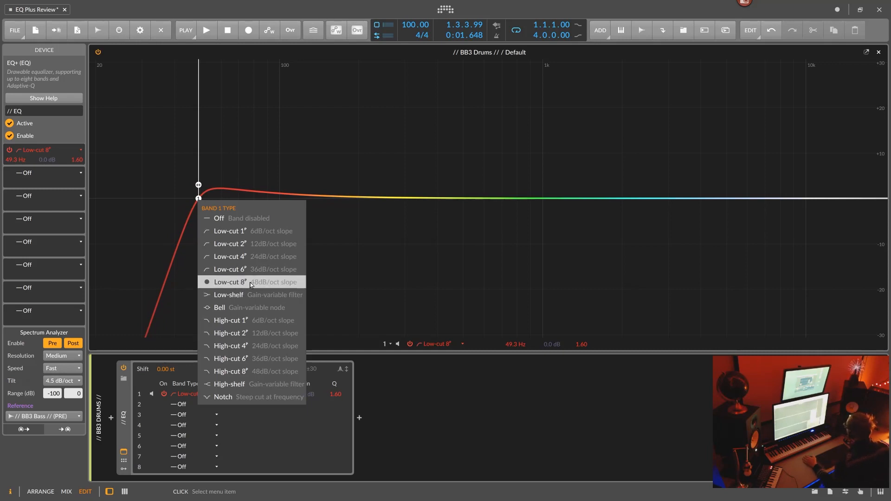
{"action": "left_click", "coordinate": [199, 200]}
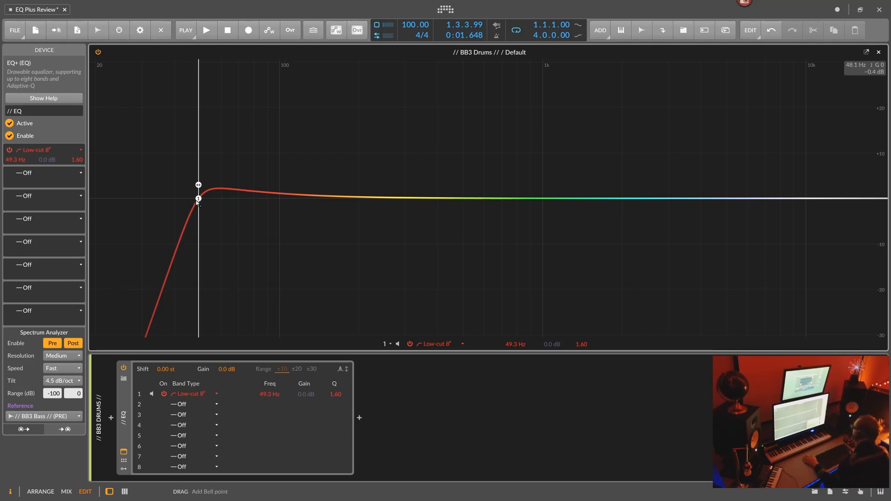
{"action": "left_click_drag", "start_coordinate": [199, 201], "coordinate": [264, 223]}
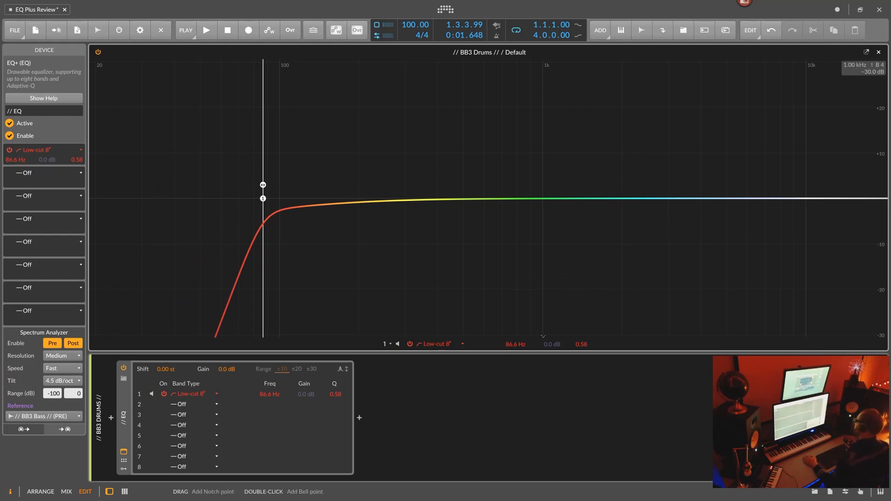
- Try a notch at about 968 Hz with Q 0.85 as band 2, and remove it
{"action": "left_click", "coordinate": [543, 325]}
{"action": "mouse_move", "coordinate": [543, 198]}
{"action": "left_mouse_down"}
{"action": "mouse_move", "coordinate": [542, 107]}
{"action": "mouse_move", "coordinate": [539, 198]}
{"action": "left_mouse_up"}
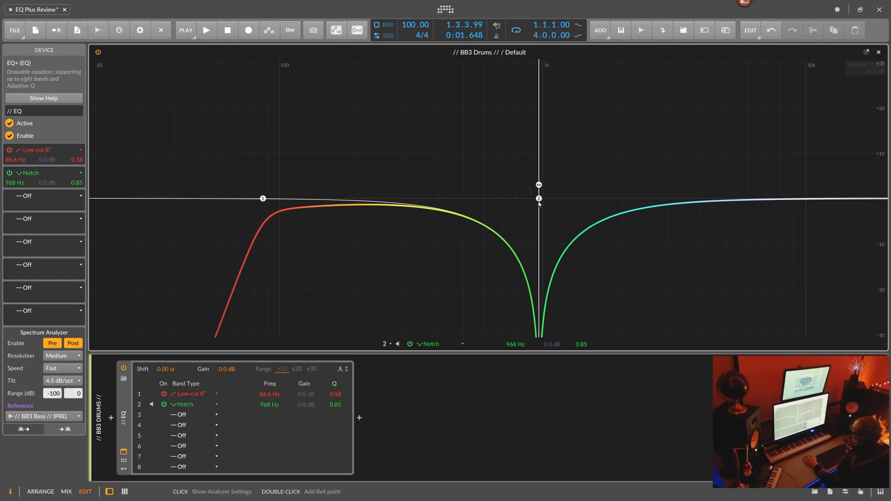
{"action": "double_click", "coordinate": [540, 201]}
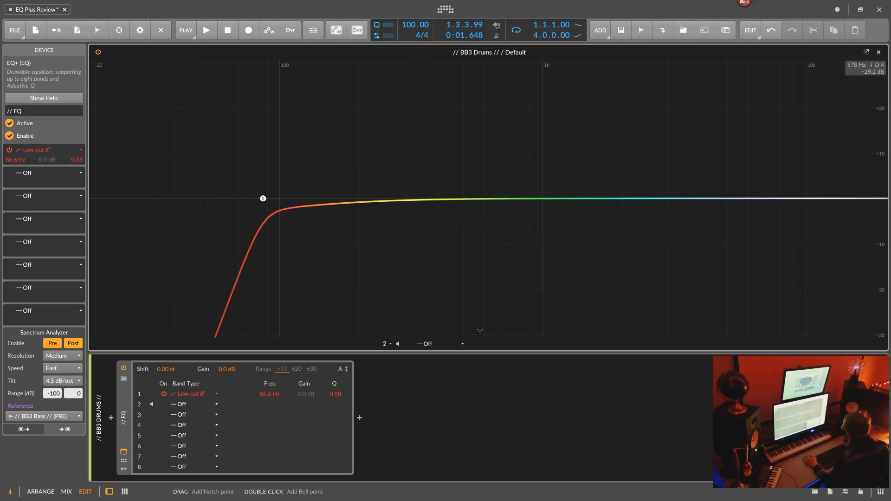
- Close the expanded EQ view and add bells at about 332 Hz (+5.9 dB), 2.54 kHz (0.0 dB) and 3.29 kHz (-8.2 dB)
{"action": "left_click", "coordinate": [878, 52]}
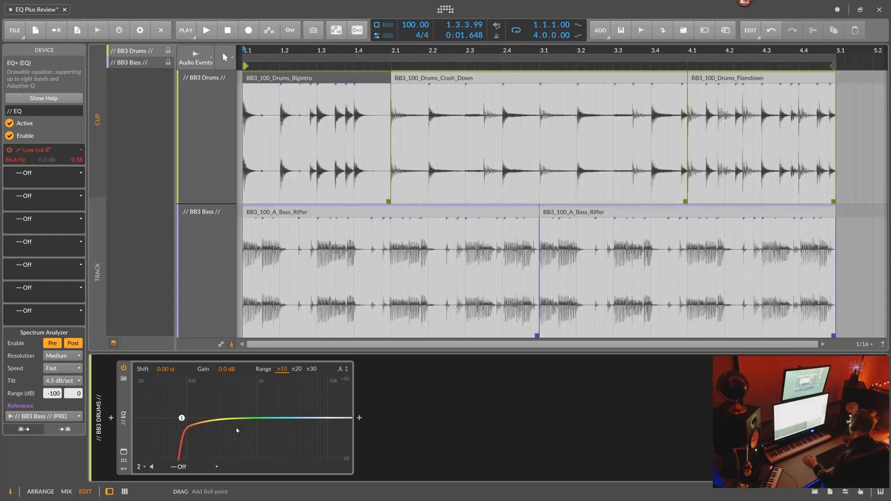
{"action": "left_click", "coordinate": [258, 418]}
{"action": "left_click", "coordinate": [286, 418]}
{"action": "left_click_drag", "start_coordinate": [305, 418], "coordinate": [293, 450]}
{"action": "left_click_drag", "start_coordinate": [258, 418], "coordinate": [223, 395]}
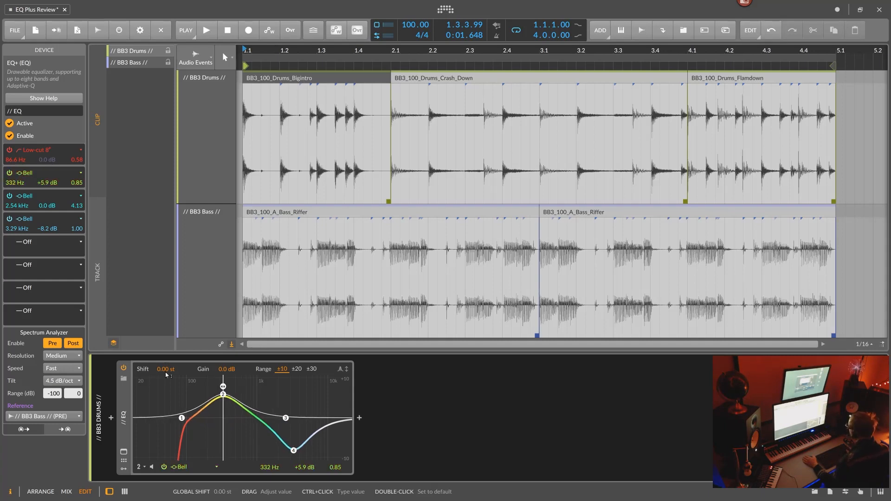
- Shift all EQ bands up together by +7.07 semitones with the global shift
{"action": "mouse_move", "coordinate": [166, 373]}
{"action": "left_mouse_down"}
{"action": "mouse_move", "coordinate": [166, 399]}
{"action": "mouse_move", "coordinate": [166, 353]}
{"action": "mouse_move", "coordinate": [166, 395]}
{"action": "mouse_move", "coordinate": [166, 378]}
{"action": "left_mouse_up"}
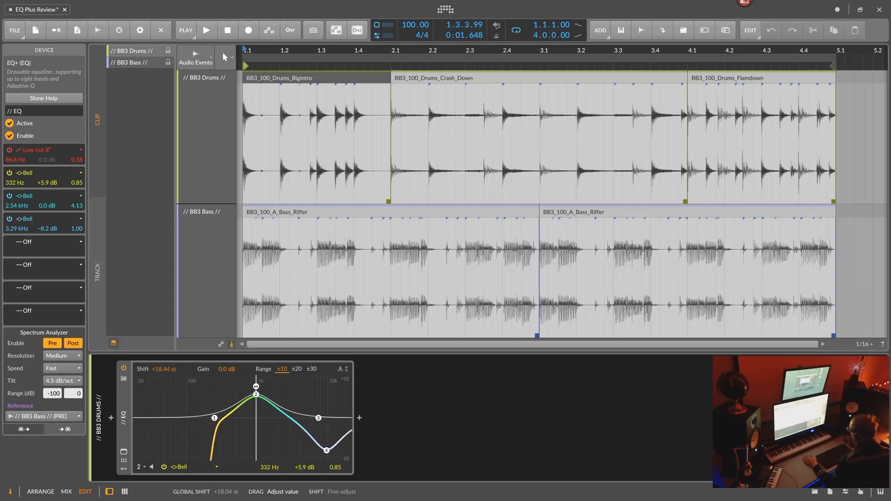
{"action": "mouse_move", "coordinate": [226, 387]}
{"action": "left_mouse_down"}
{"action": "mouse_move", "coordinate": [215, 386]}
{"action": "mouse_move", "coordinate": [236, 386]}
{"action": "left_mouse_up"}
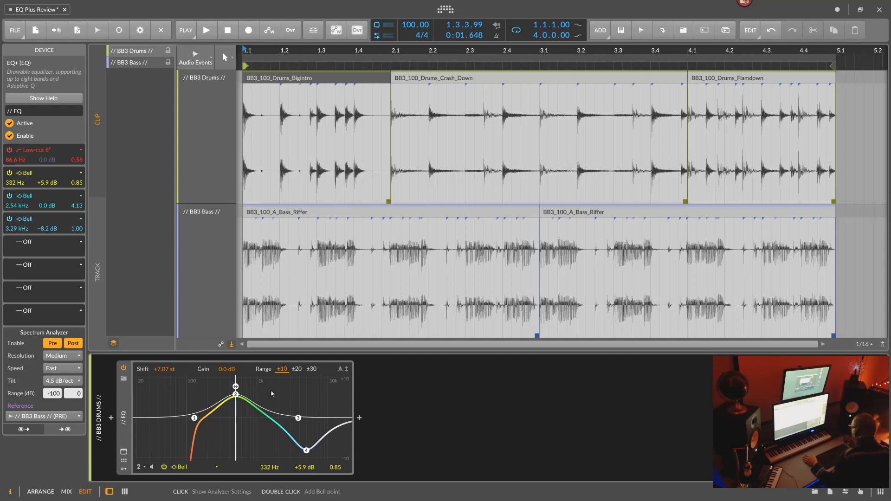
- Try an EQ output gain of +24.0 dB and return it to 0.0 dB
{"action": "left_click_drag", "start_coordinate": [222, 369], "coordinate": [223, 334]}
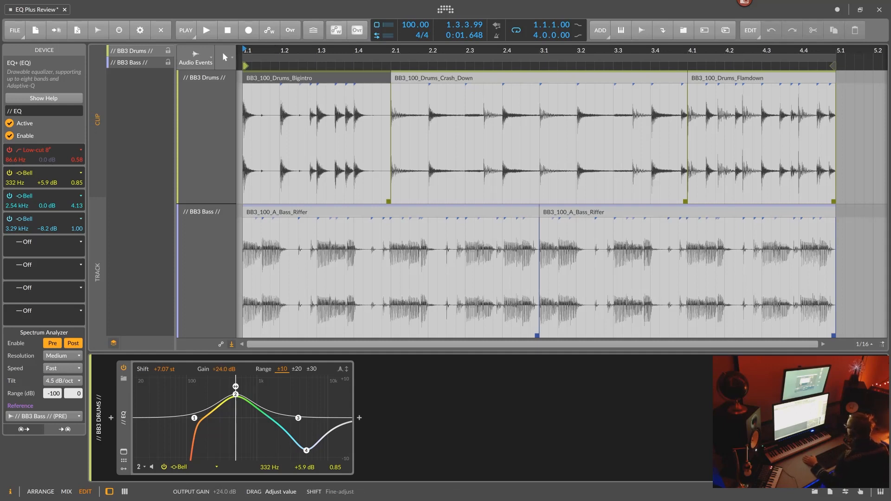
{"action": "left_click_drag", "start_coordinate": [223, 370], "coordinate": [223, 372]}
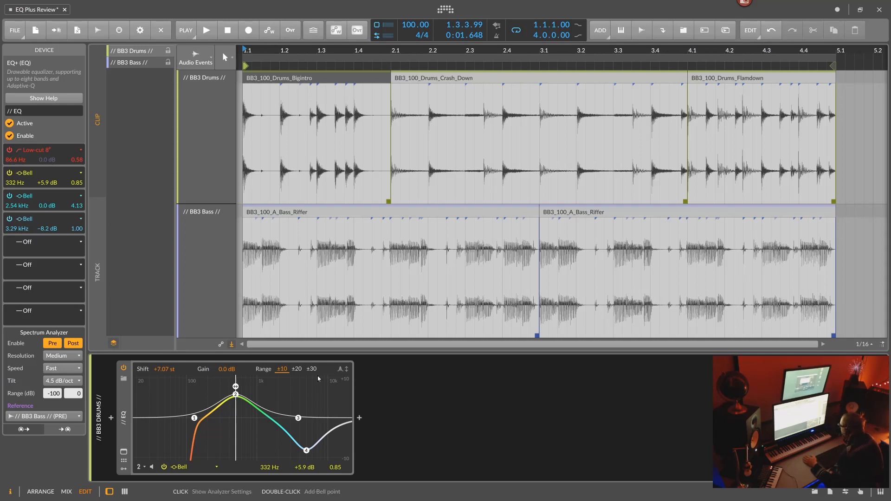
- Try the ±20 and ±30 display ranges, and move band 2 to about 430 Hz and +0.5 dB
{"action": "left_click", "coordinate": [263, 373]}
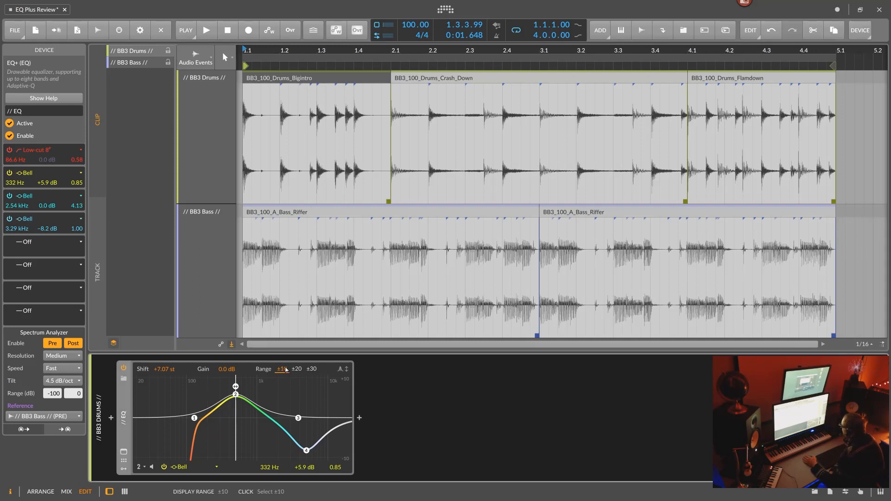
{"action": "left_click", "coordinate": [296, 369]}
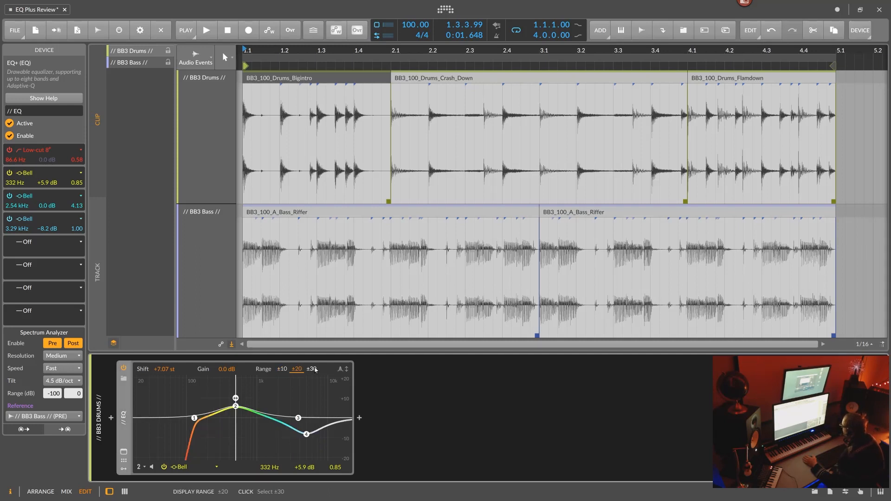
{"action": "left_click", "coordinate": [311, 369]}
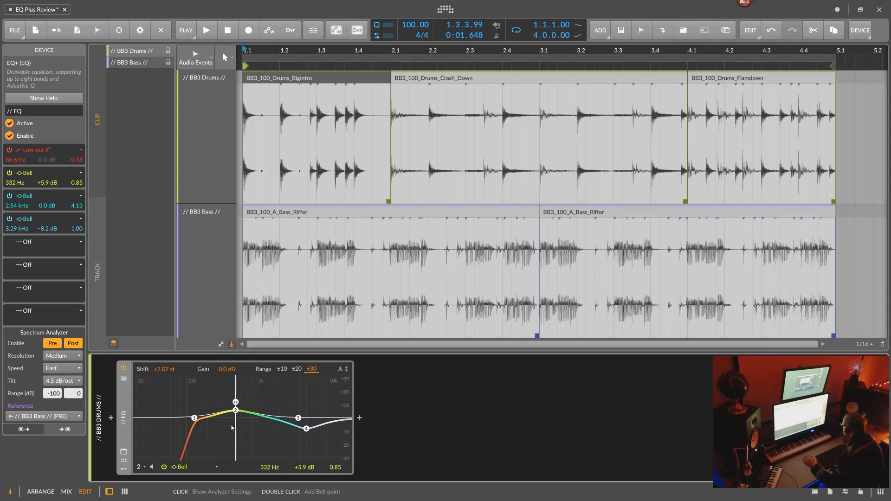
{"action": "mouse_move", "coordinate": [237, 412]}
{"action": "left_mouse_down"}
{"action": "mouse_move", "coordinate": [240, 376]}
{"action": "mouse_move", "coordinate": [241, 419]}
{"action": "mouse_move", "coordinate": [342, 389]}
{"action": "mouse_move", "coordinate": [238, 423]}
{"action": "mouse_move", "coordinate": [258, 392]}
{"action": "mouse_move", "coordinate": [255, 413]}
{"action": "mouse_move", "coordinate": [243, 417]}
{"action": "left_mouse_up"}
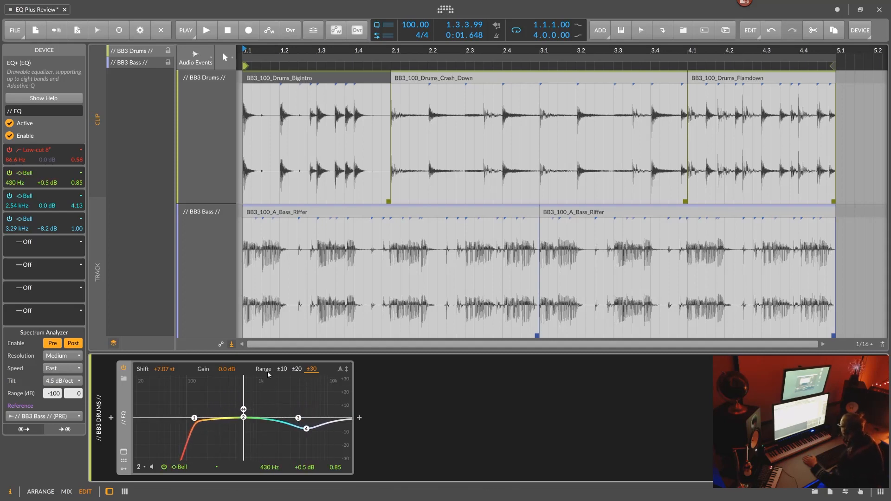
- Set the display range to ±10, turn on Adaptive-Q, and lower band 2 to −10.0 dB at about 402 Hz
{"action": "left_click", "coordinate": [284, 368]}
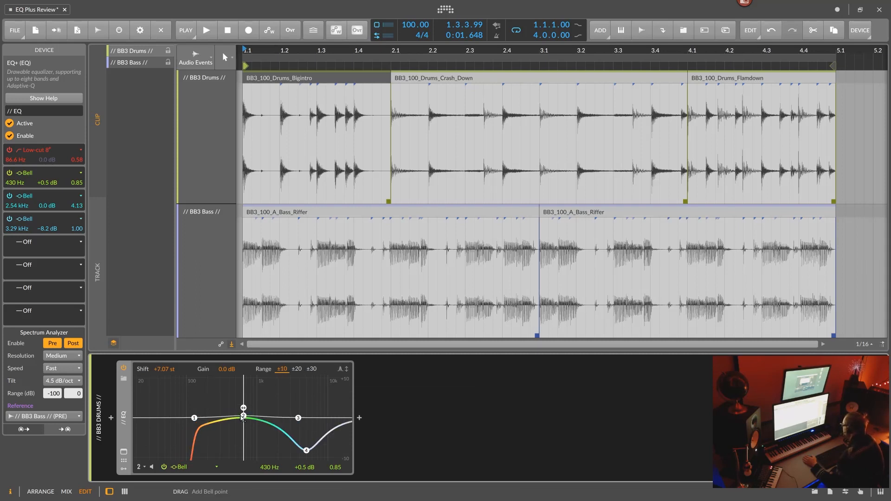
{"action": "mouse_move", "coordinate": [243, 418]}
{"action": "left_mouse_down"}
{"action": "mouse_move", "coordinate": [245, 373]}
{"action": "mouse_move", "coordinate": [238, 440]}
{"action": "mouse_move", "coordinate": [240, 430]}
{"action": "left_mouse_up"}
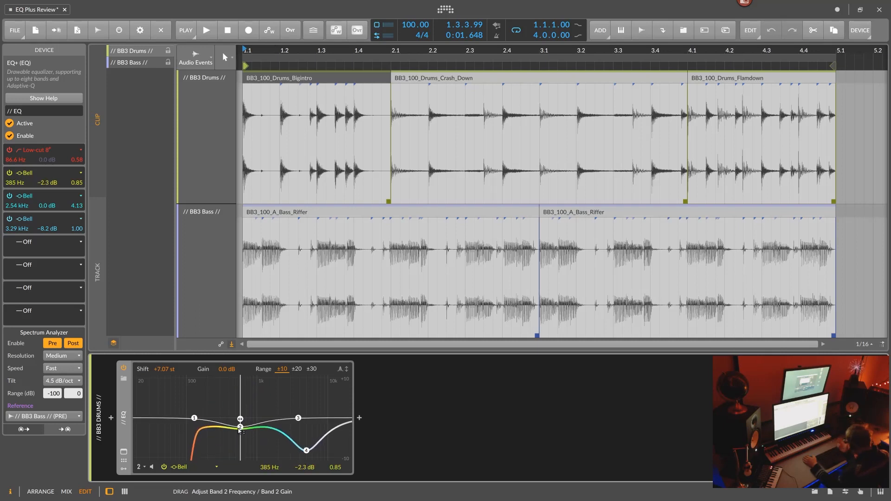
{"action": "mouse_move", "coordinate": [240, 430]}
{"action": "left_mouse_down"}
{"action": "mouse_move", "coordinate": [237, 423]}
{"action": "mouse_move", "coordinate": [243, 432]}
{"action": "left_mouse_up"}
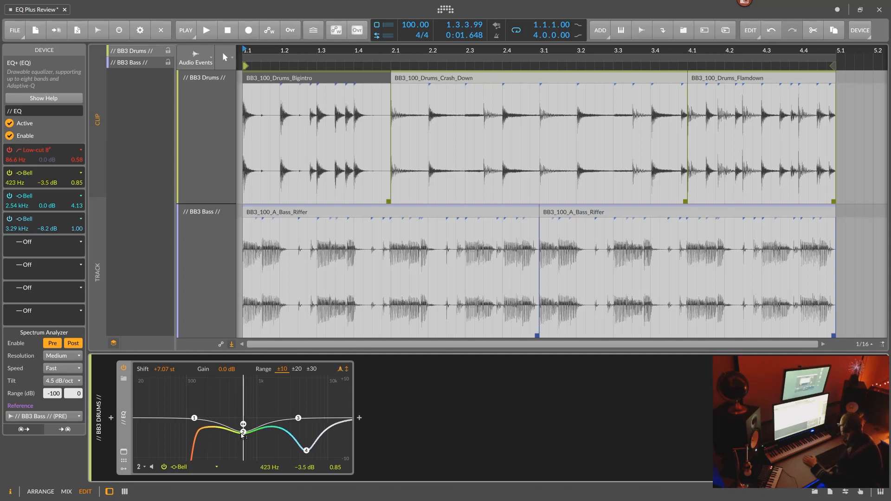
{"action": "left_click_drag", "start_coordinate": [243, 431], "coordinate": [241, 466]}
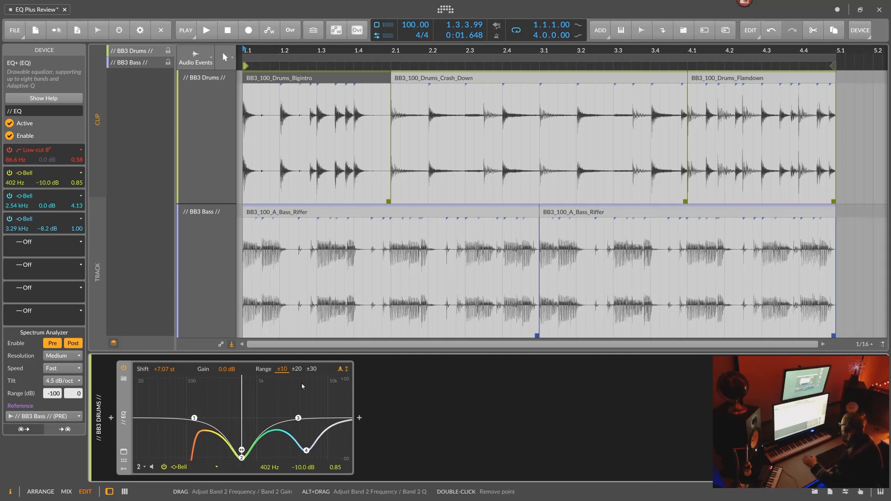
- Set the display range to ±30, boost band 2 to +30.0 dB at about 399 Hz, and compare the curve with Adaptive-Q off and on
{"action": "left_click", "coordinate": [311, 369]}
{"action": "left_click_drag", "start_coordinate": [241, 431], "coordinate": [241, 349]}
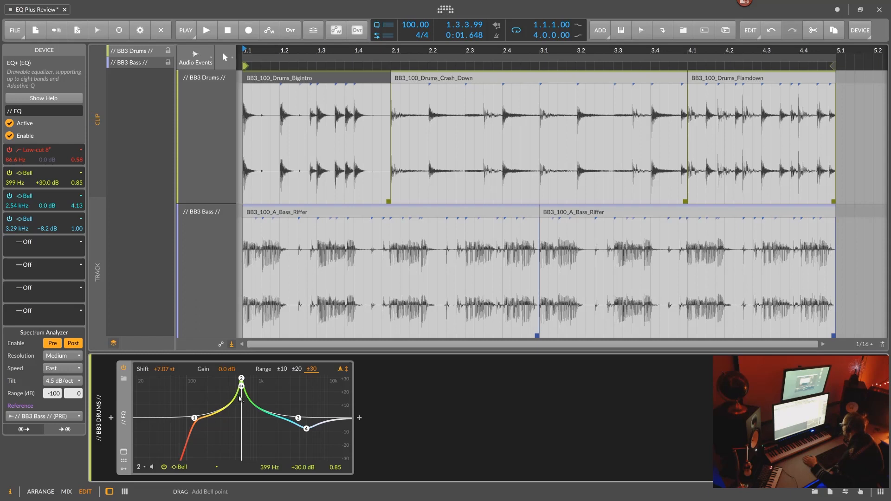
{"action": "left_click", "coordinate": [343, 370]}
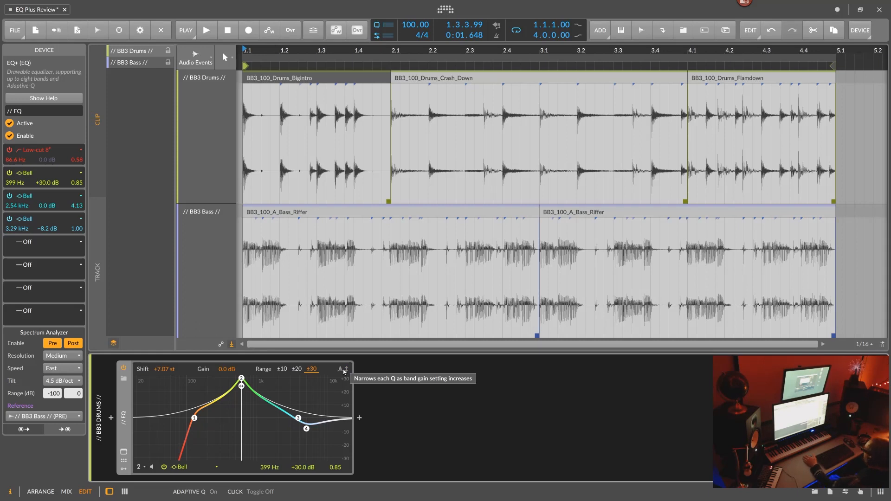
{"action": "left_click", "coordinate": [343, 370]}
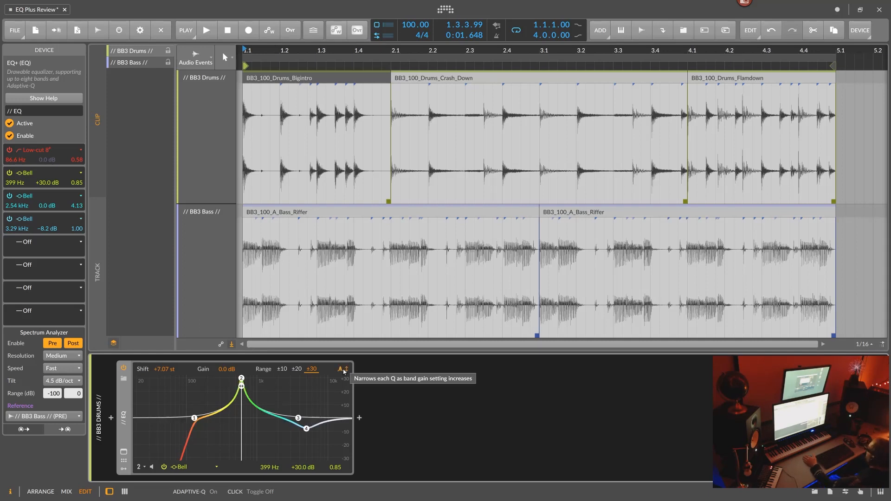
- Select band 5, switch the band selection to the Analyzer, and examine its Resolution and Speed options
{"action": "left_click", "coordinate": [145, 467]}
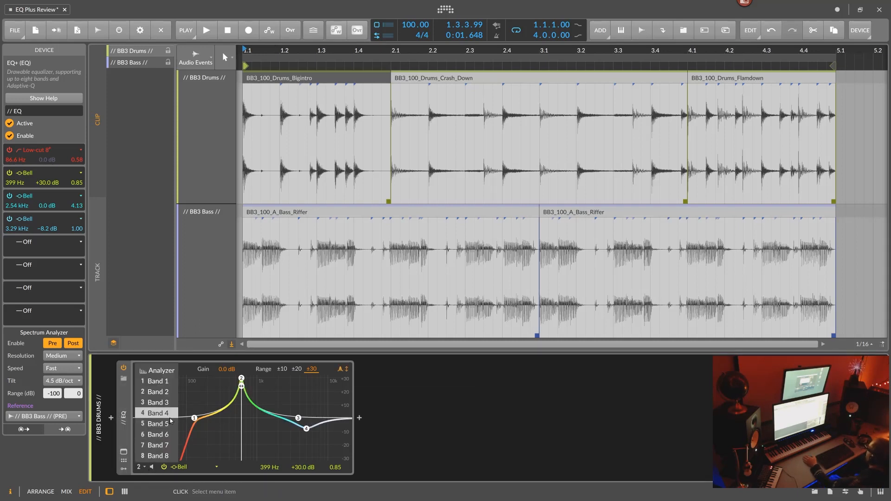
{"action": "left_click", "coordinate": [156, 423]}
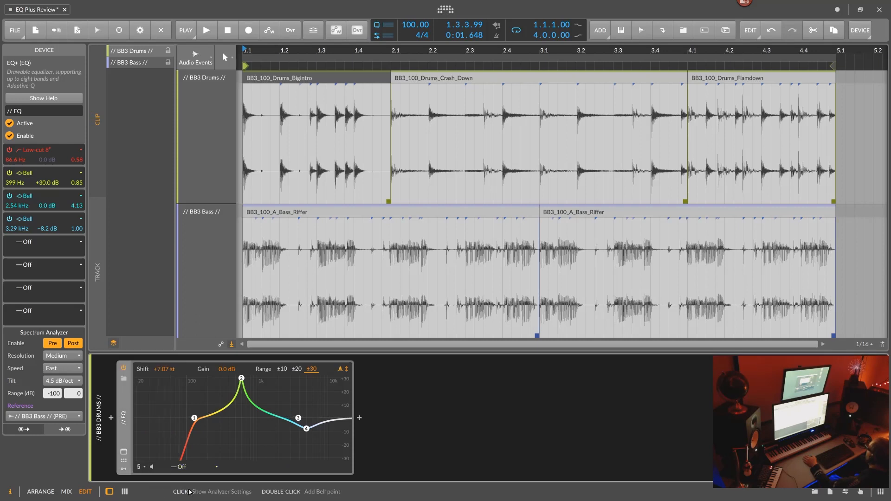
{"action": "left_click", "coordinate": [141, 467]}
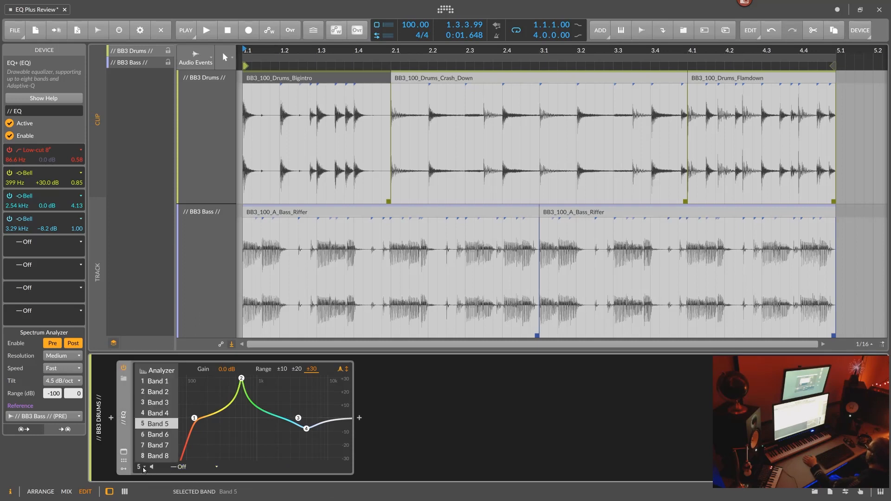
{"action": "left_click", "coordinate": [162, 370]}
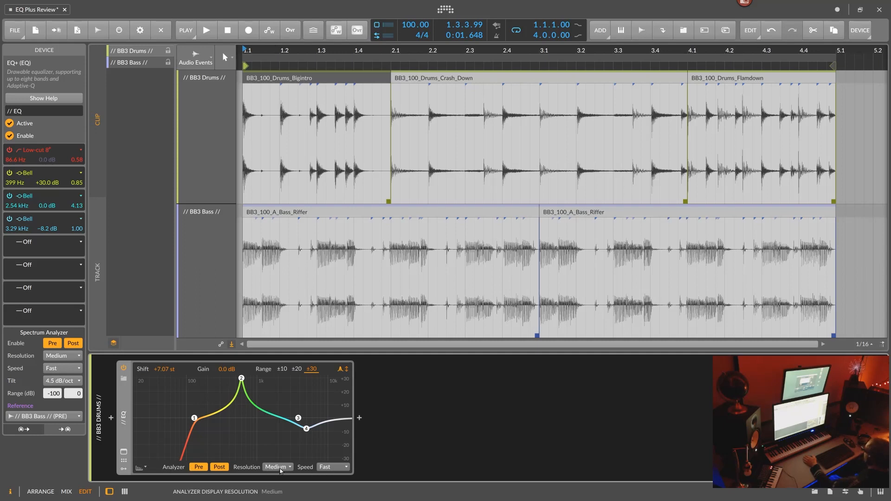
{"action": "left_click", "coordinate": [280, 467]}
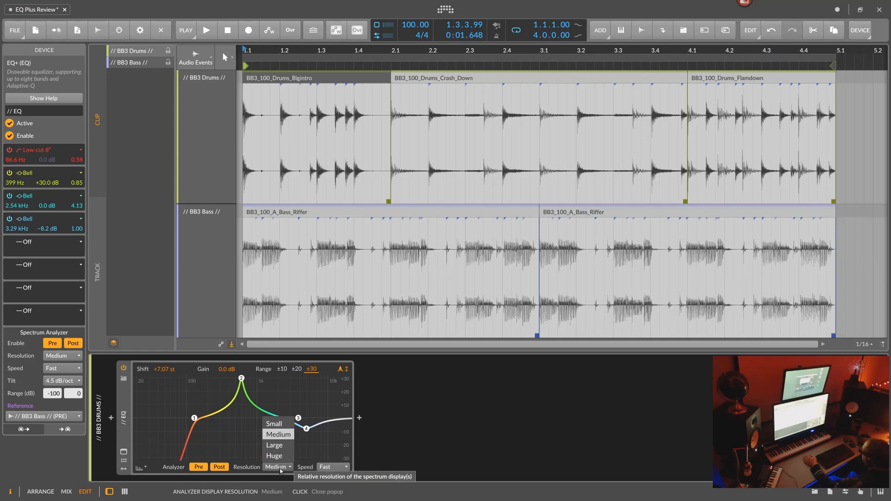
{"action": "left_click", "coordinate": [281, 467]}
{"action": "left_click", "coordinate": [334, 466]}
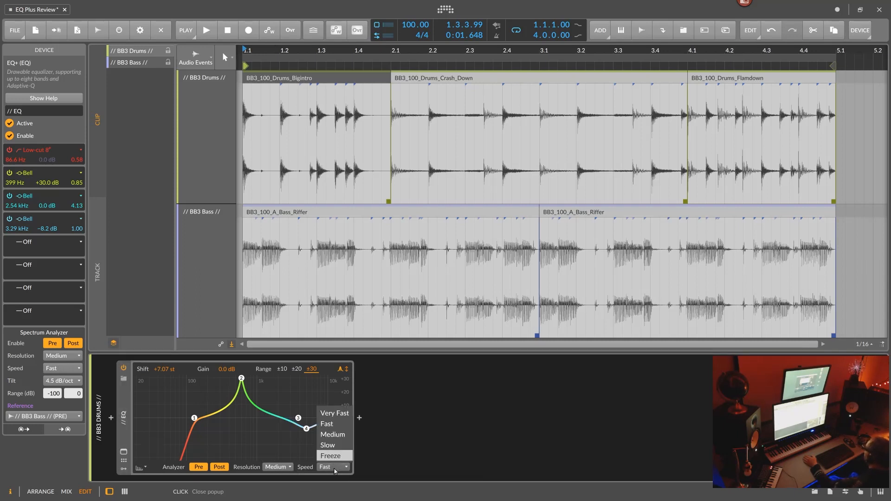
{"action": "left_click", "coordinate": [277, 468]}
- Play the loop, set the analyzer speed to Freeze, and stop playback
{"action": "key", "text": "space"}
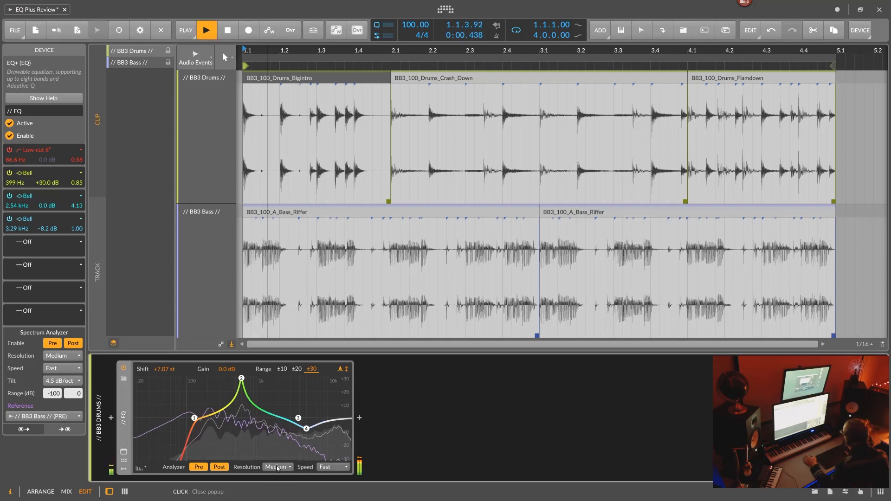
{"action": "left_click", "coordinate": [332, 466]}
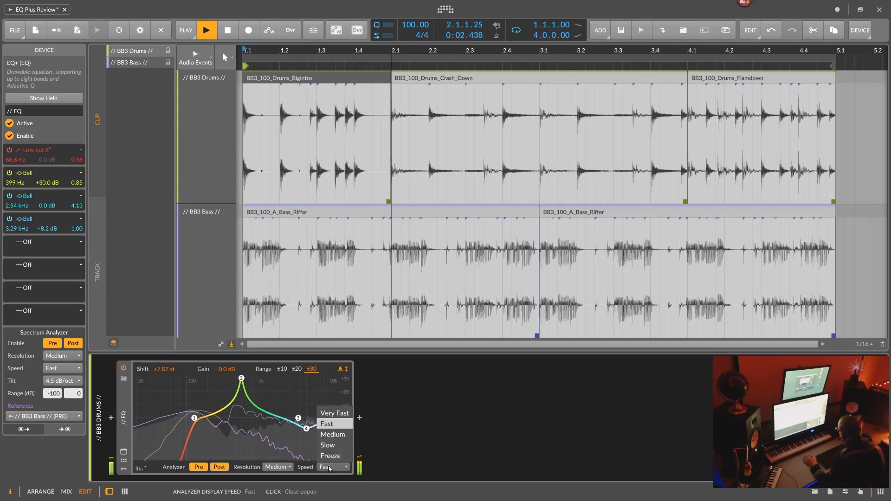
{"action": "left_click", "coordinate": [331, 456]}
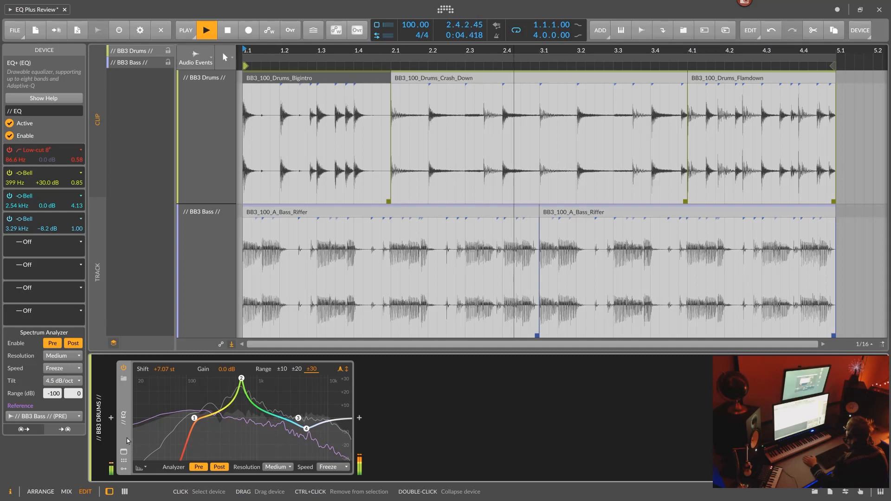
{"action": "key", "text": "space"}
- Examine the frozen drum and bass spectra in the expanded EQ view, and close that view
{"action": "left_click", "coordinate": [124, 451]}
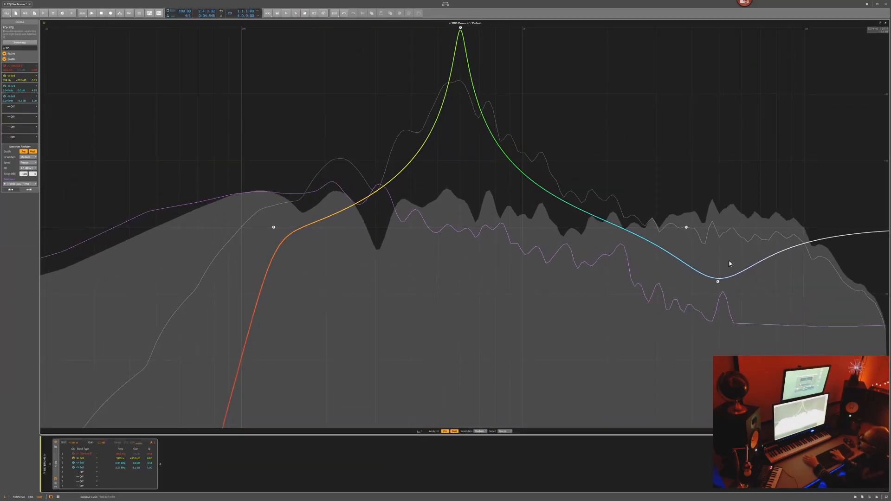
{"action": "left_click", "coordinate": [885, 24]}
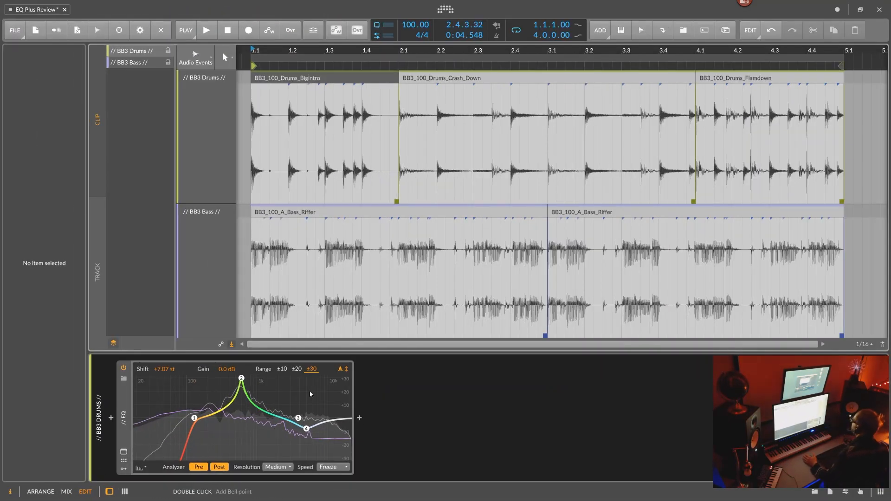
- Remove all four bands from the EQ curve
{"action": "double_click", "coordinate": [241, 377]}
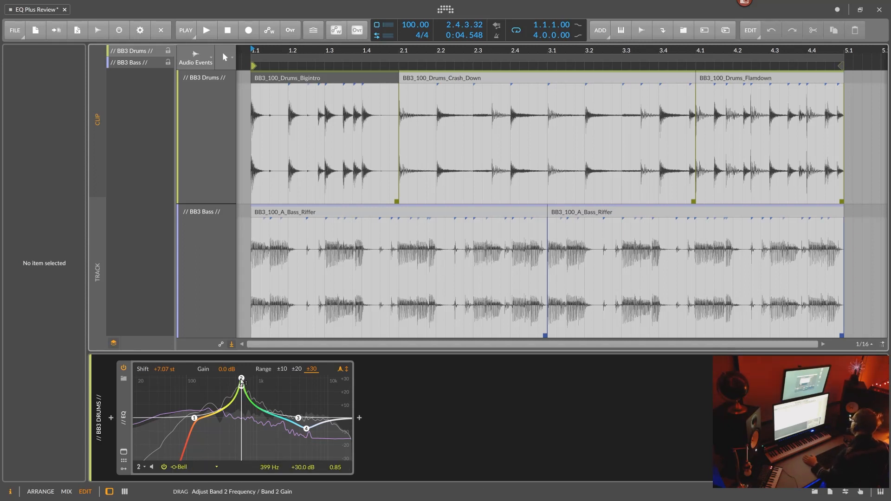
{"action": "left_click_drag", "start_coordinate": [312, 432], "coordinate": [299, 420]}
{"action": "double_click", "coordinate": [300, 420]}
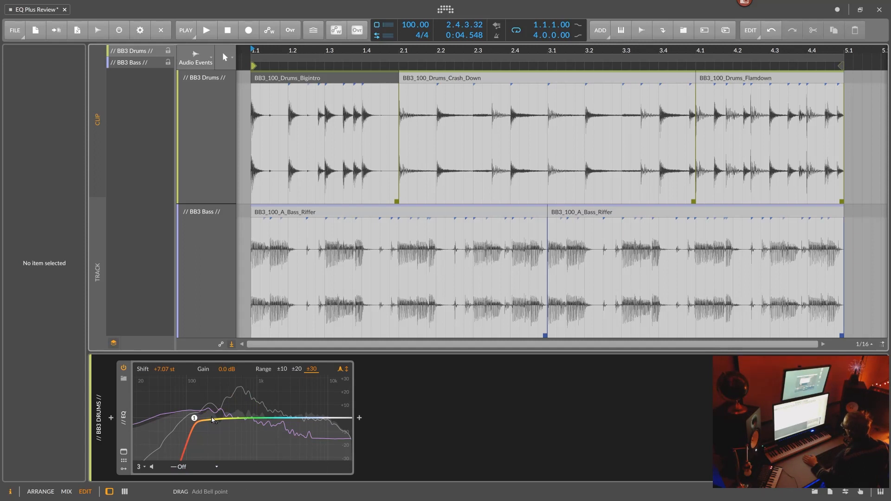
{"action": "double_click", "coordinate": [194, 418]}
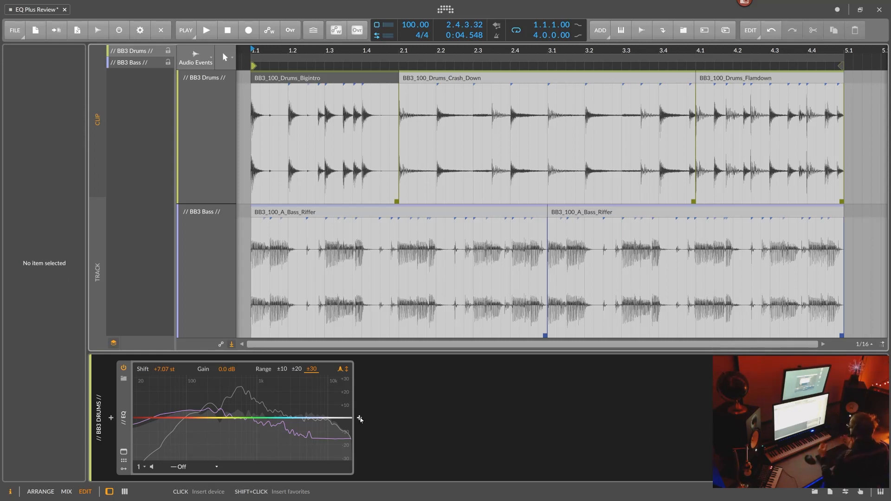
- Open the expanded EQ view again and select the EQ+ device
{"action": "left_click", "coordinate": [124, 453]}
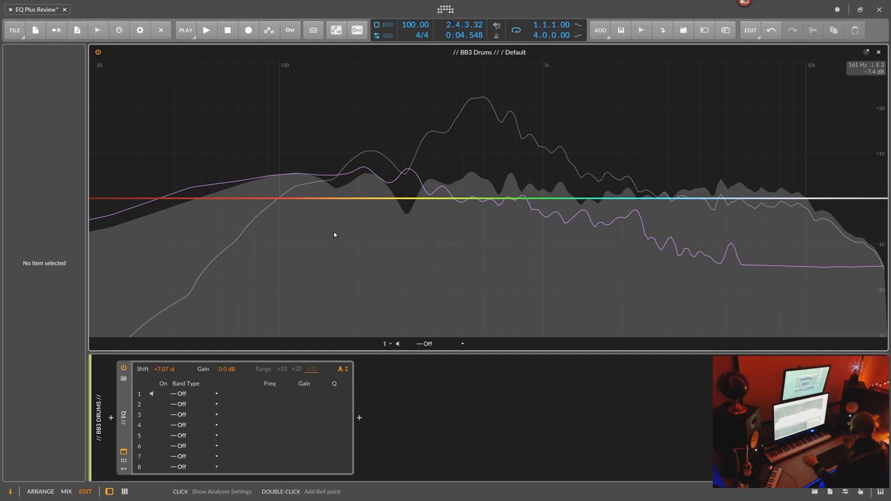
{"action": "left_click", "coordinate": [124, 400]}
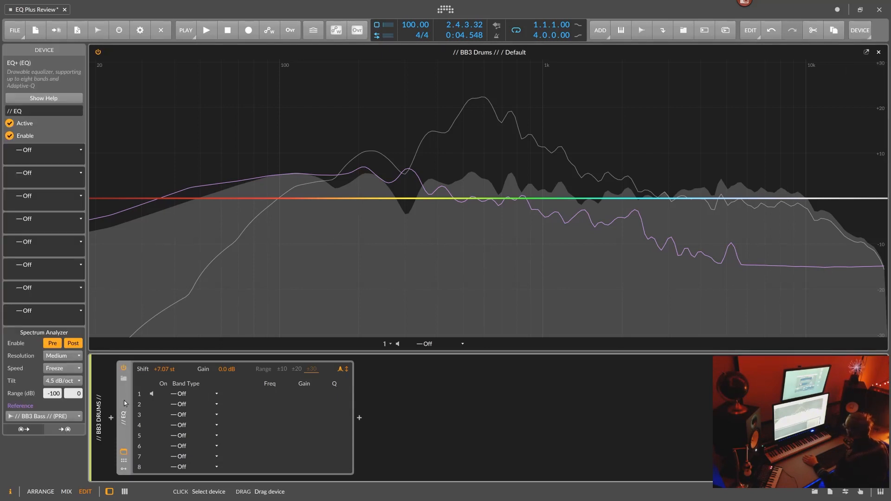
{"action": "left_click", "coordinate": [123, 459]}
{"action": "left_click", "coordinate": [124, 459]}
- Show the EQ device's modulator slots and insert an LFO in the first one
{"action": "left_click", "coordinate": [123, 470]}
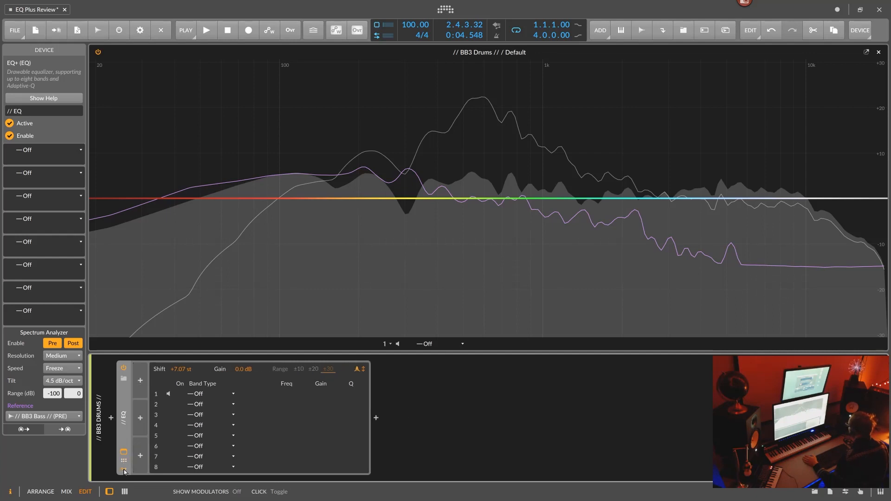
{"action": "left_click", "coordinate": [140, 380]}
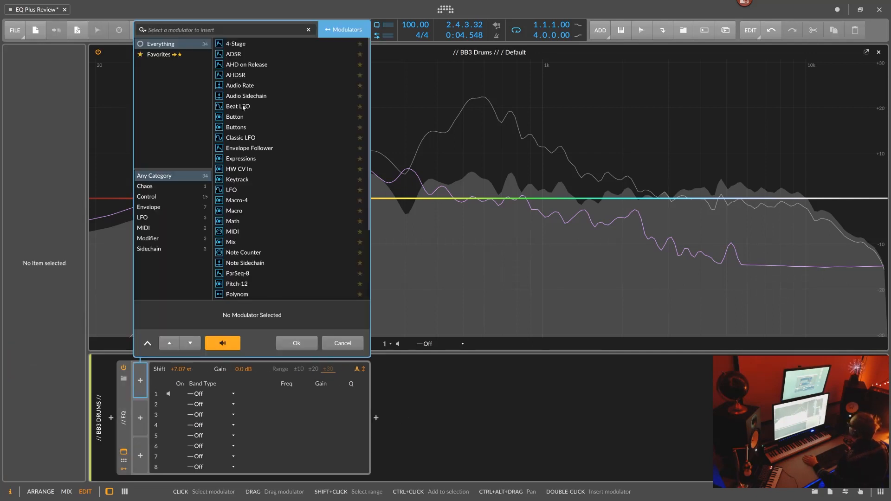
{"action": "left_click", "coordinate": [231, 190]}
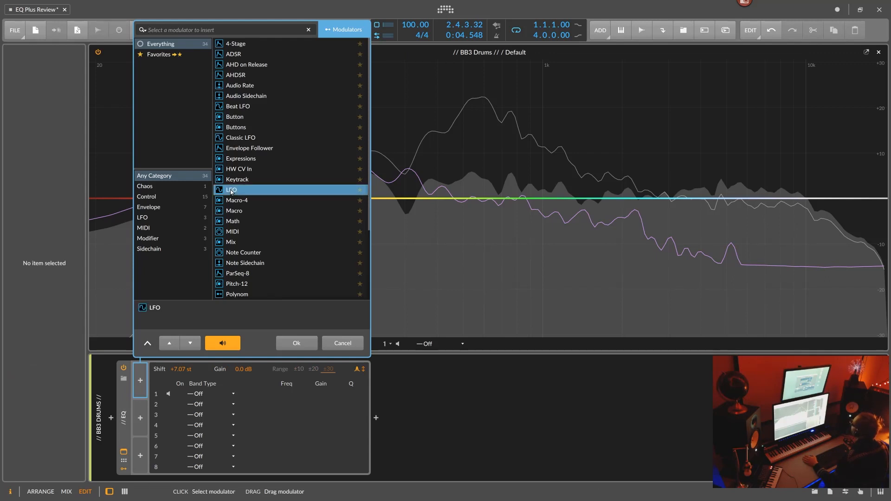
{"action": "double_click", "coordinate": [230, 189]}
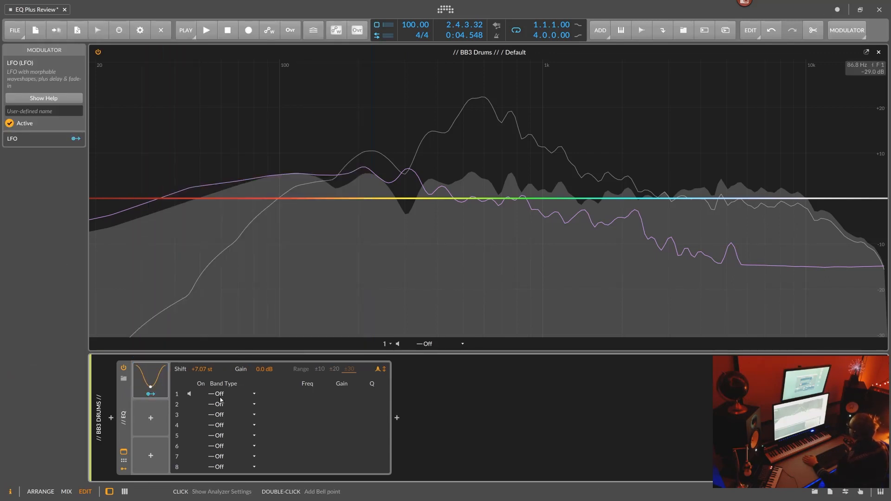
- Add a bell at about 185 Hz with +20.5 dB as band 1, and modulate its frequency with the LFO by −46.76
{"action": "left_click", "coordinate": [360, 198]}
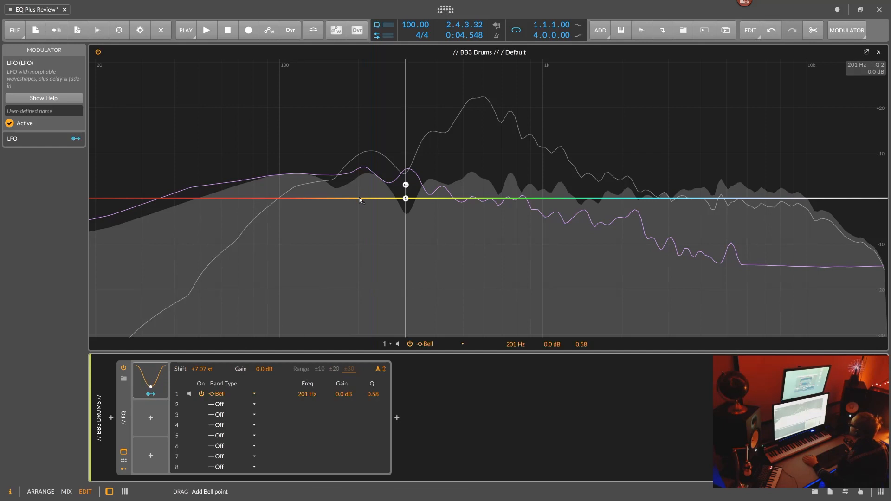
{"action": "left_click_drag", "start_coordinate": [405, 198], "coordinate": [396, 106]}
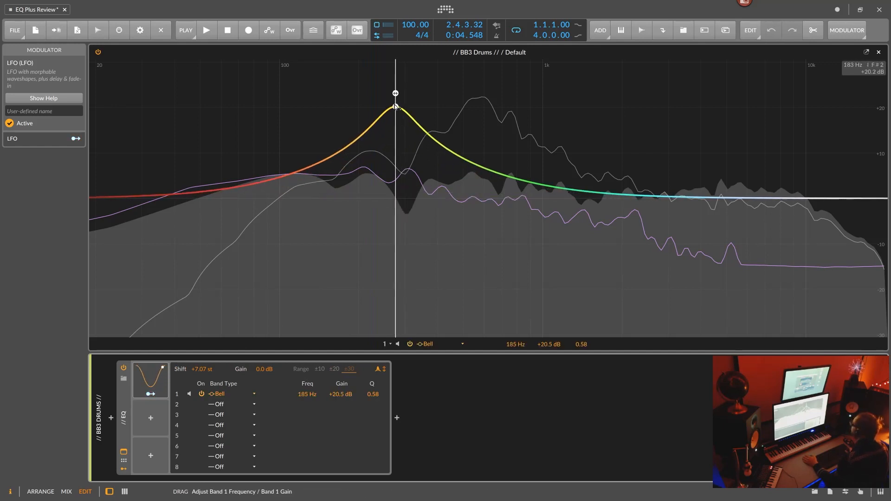
{"action": "left_click", "coordinate": [150, 393]}
{"action": "left_click_drag", "start_coordinate": [307, 393], "coordinate": [307, 417]}
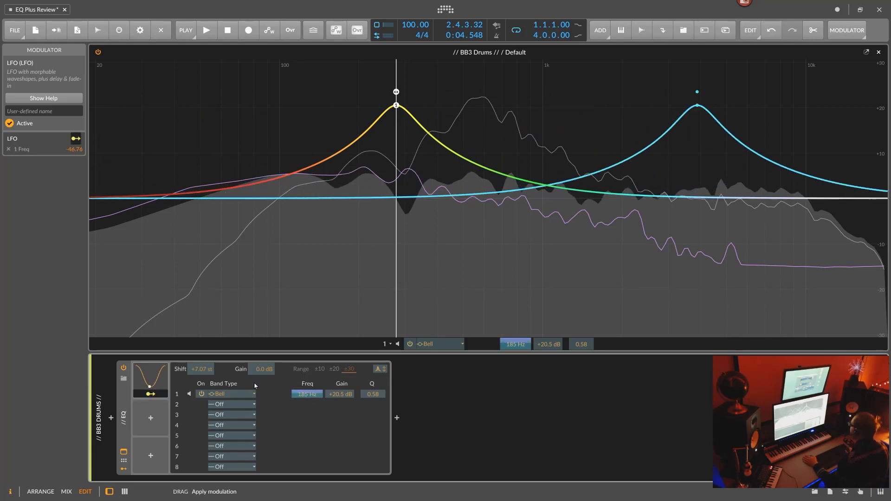
- Play the loop, set the LFO rate to about 3.69 Hz, then stop and restart playback
{"action": "key", "text": "space"}
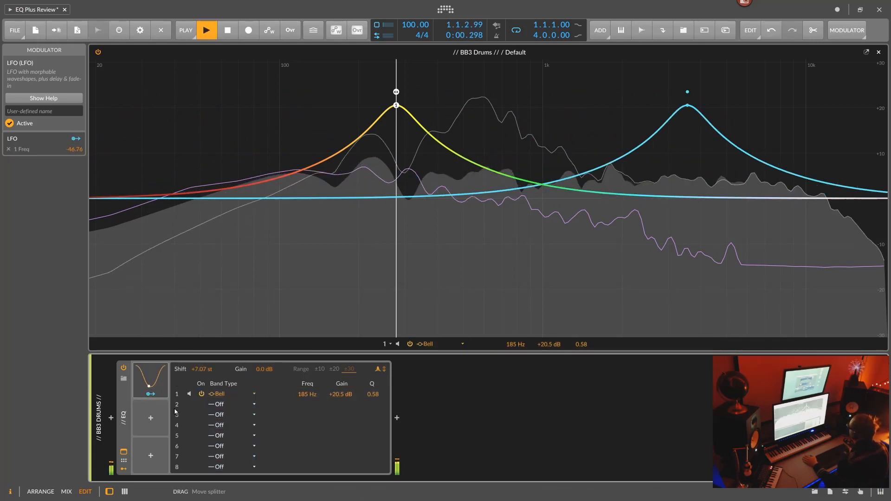
{"action": "left_click", "coordinate": [165, 380]}
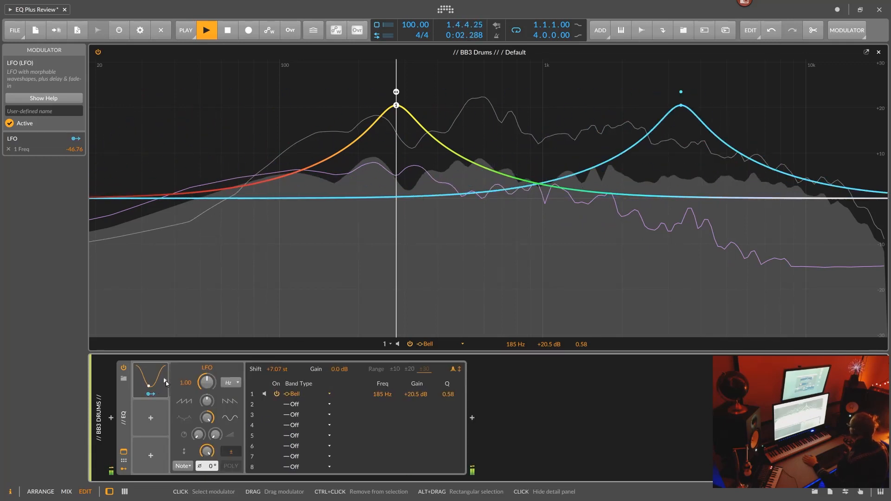
{"action": "mouse_move", "coordinate": [200, 385]}
{"action": "left_mouse_down"}
{"action": "mouse_move", "coordinate": [199, 369]}
{"action": "mouse_move", "coordinate": [207, 390]}
{"action": "mouse_move", "coordinate": [207, 366]}
{"action": "mouse_move", "coordinate": [207, 377]}
{"action": "left_mouse_up"}
{"action": "key", "text": "space"}
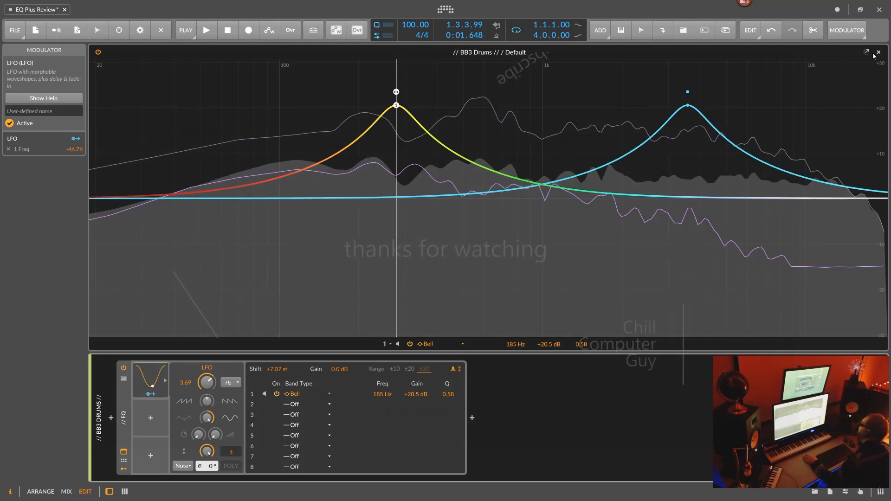
{"action": "key", "text": "space"}
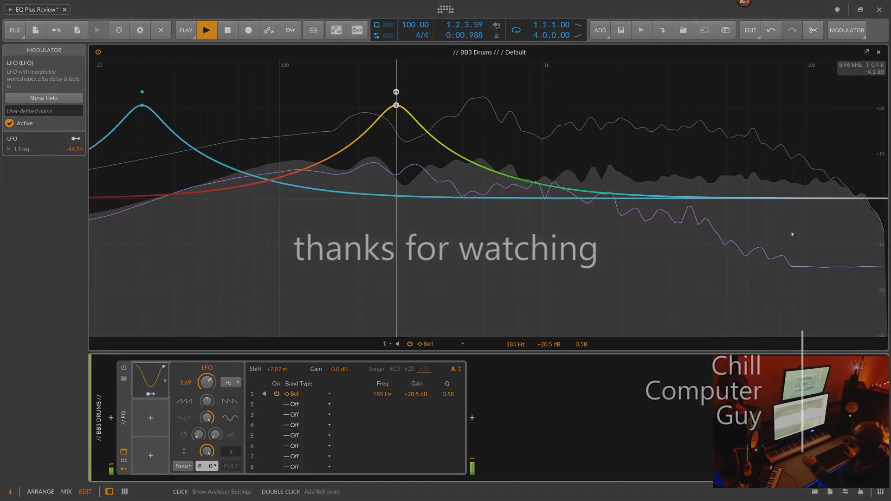